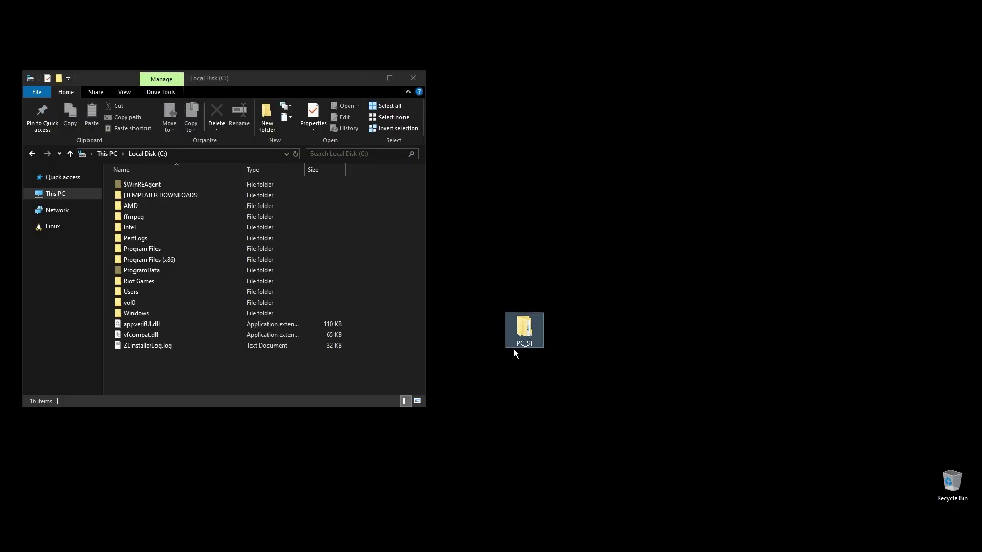
- Drag PC_ST from the desktop into Local Disk (C:), then open PC_ST\1. Check
{"action": "left_click_drag", "start_coordinate": [410, 466], "coordinate": [176, 379]}
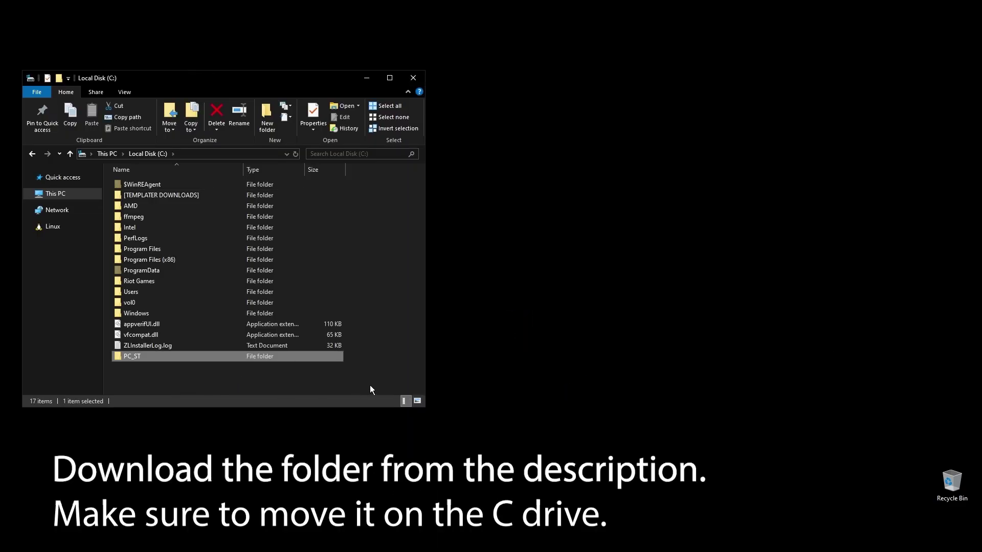
{"action": "double_click", "coordinate": [193, 357]}
{"action": "left_click_drag", "start_coordinate": [234, 81], "coordinate": [531, 133]}
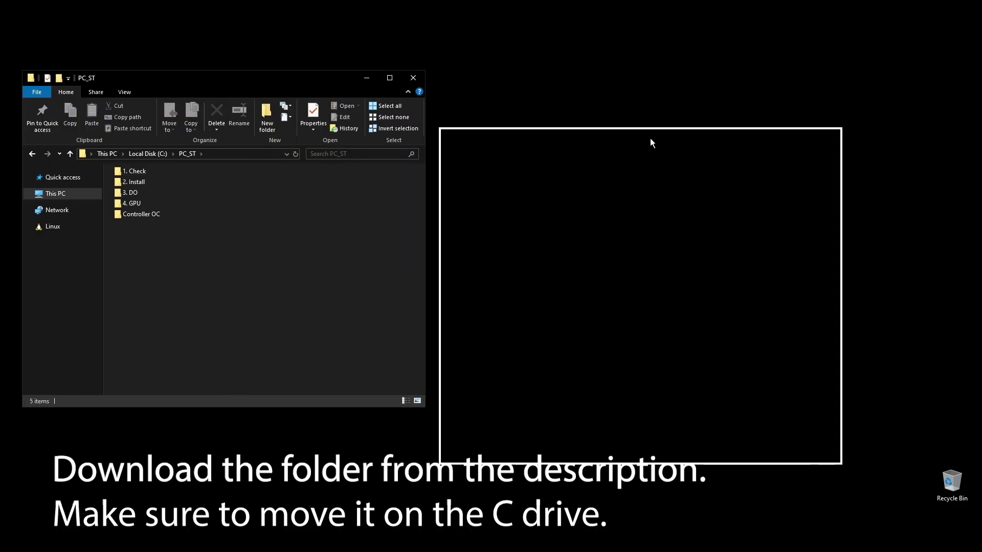
{"action": "double_click", "coordinate": [431, 223]}
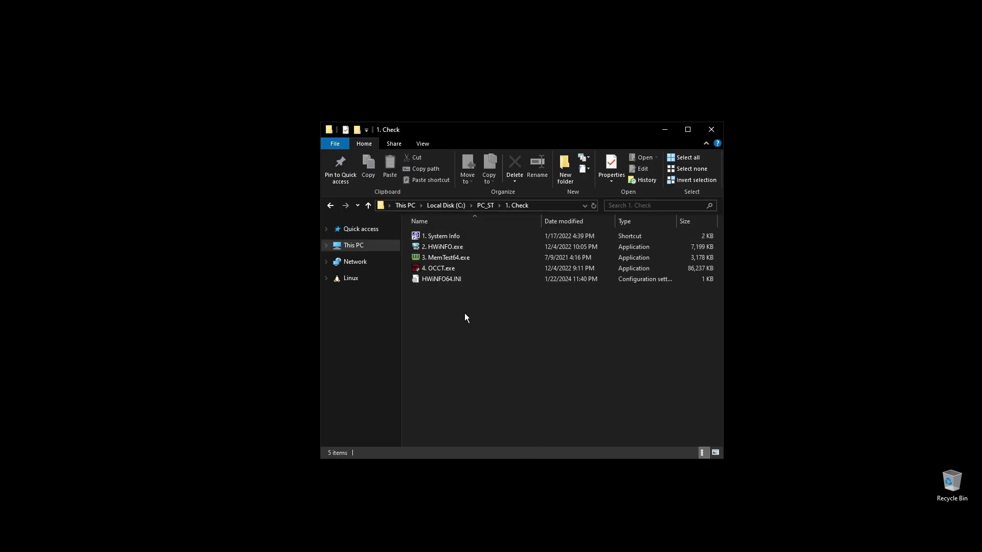
{"action": "left_click", "coordinate": [440, 259]}
{"action": "double_click", "coordinate": [440, 260]}
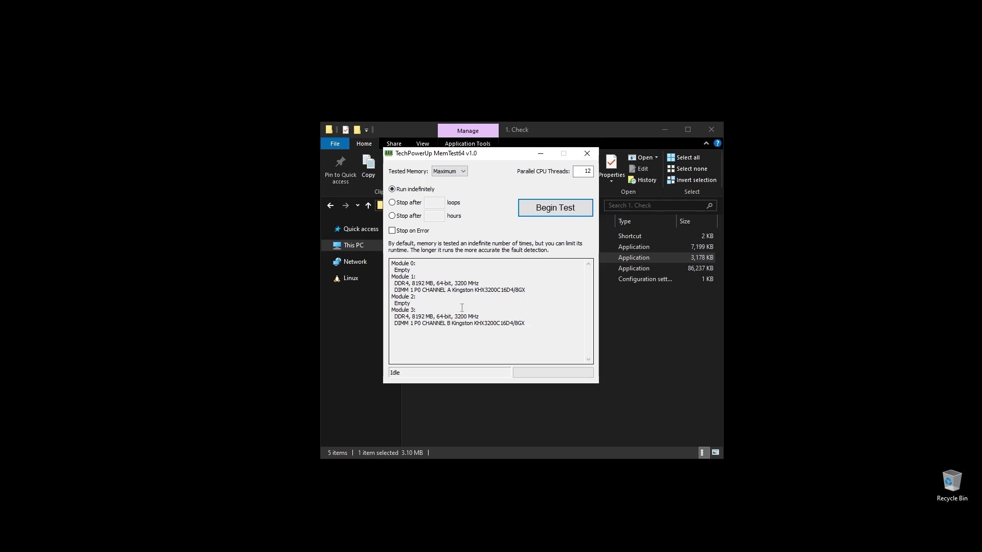
{"action": "left_click_drag", "start_coordinate": [394, 283], "coordinate": [496, 286]}
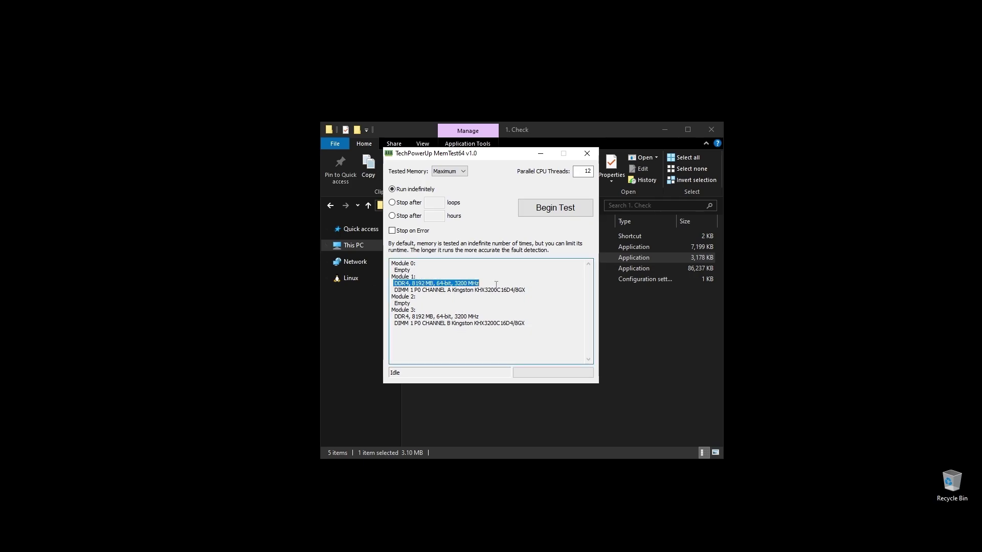
{"action": "left_click_drag", "start_coordinate": [398, 317], "coordinate": [497, 317]}
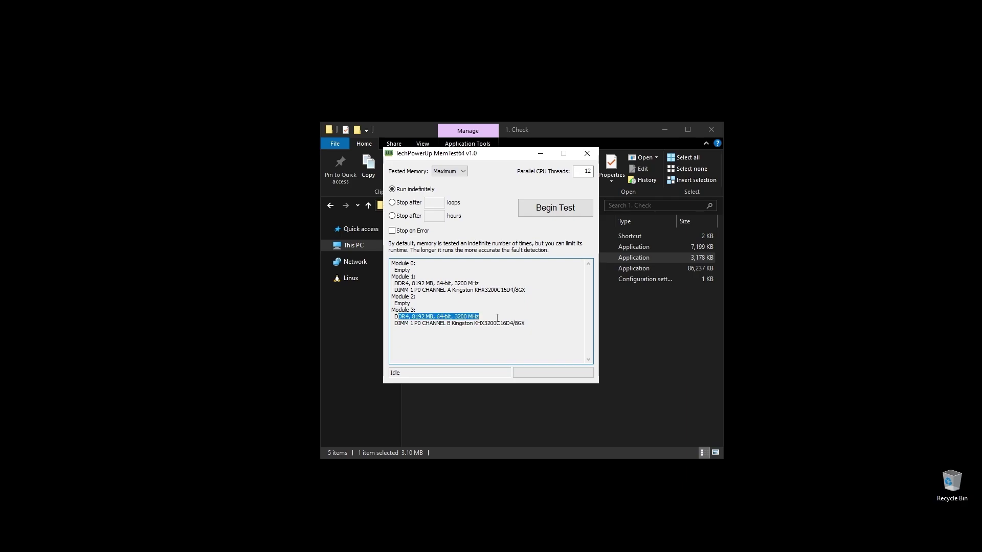
{"action": "left_click_drag", "start_coordinate": [393, 316], "coordinate": [535, 314]}
{"action": "left_click", "coordinate": [584, 152]}
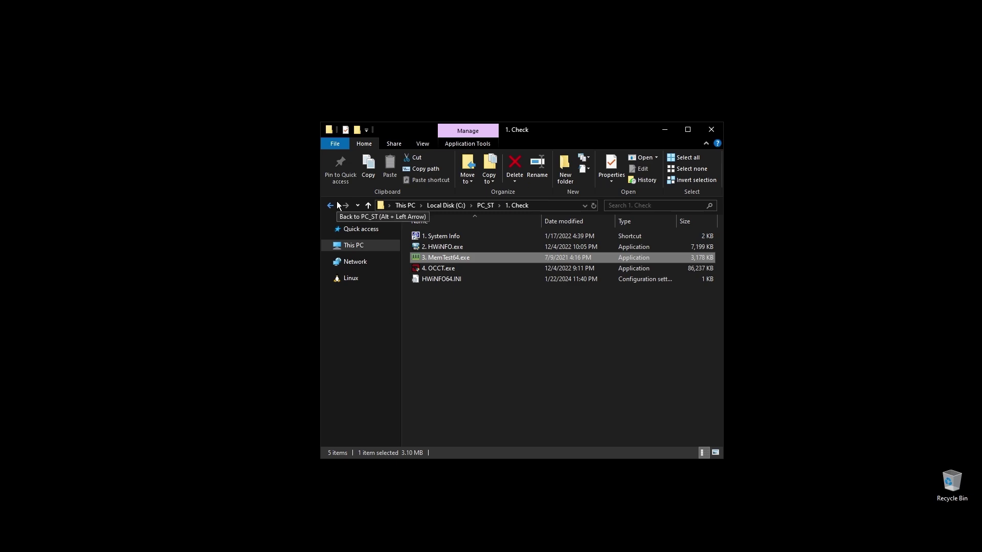
- Launch OCCT and start a CPU stress test in Extreme mode with Steady load
{"action": "left_click", "coordinate": [439, 268]}
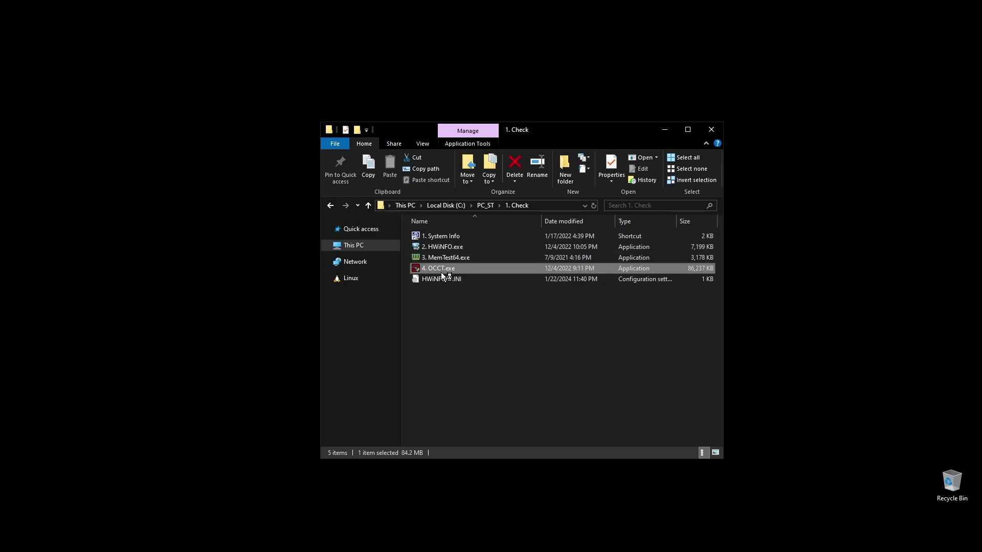
{"action": "double_click", "coordinate": [441, 272]}
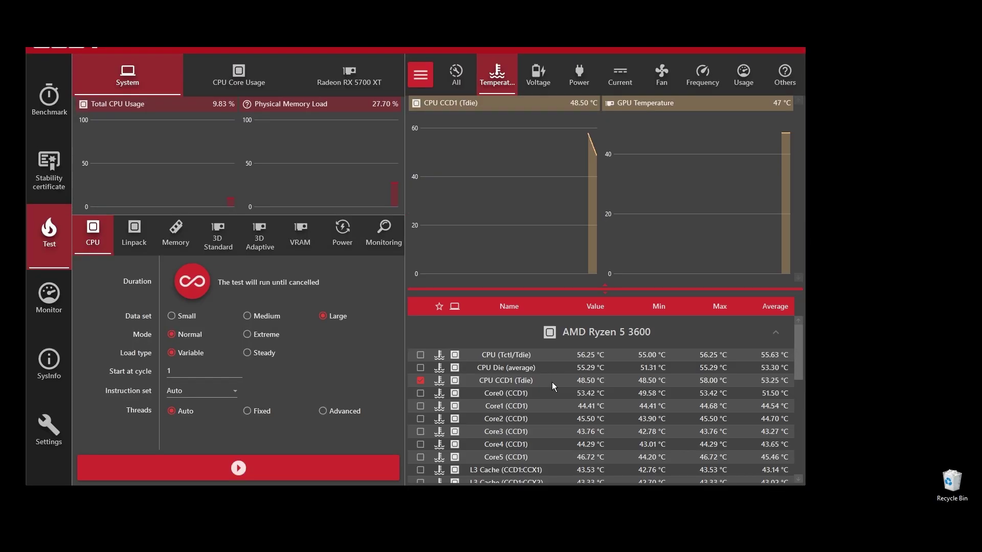
{"action": "left_click", "coordinate": [248, 335]}
{"action": "left_click", "coordinate": [248, 353]}
{"action": "left_click", "coordinate": [275, 469]}
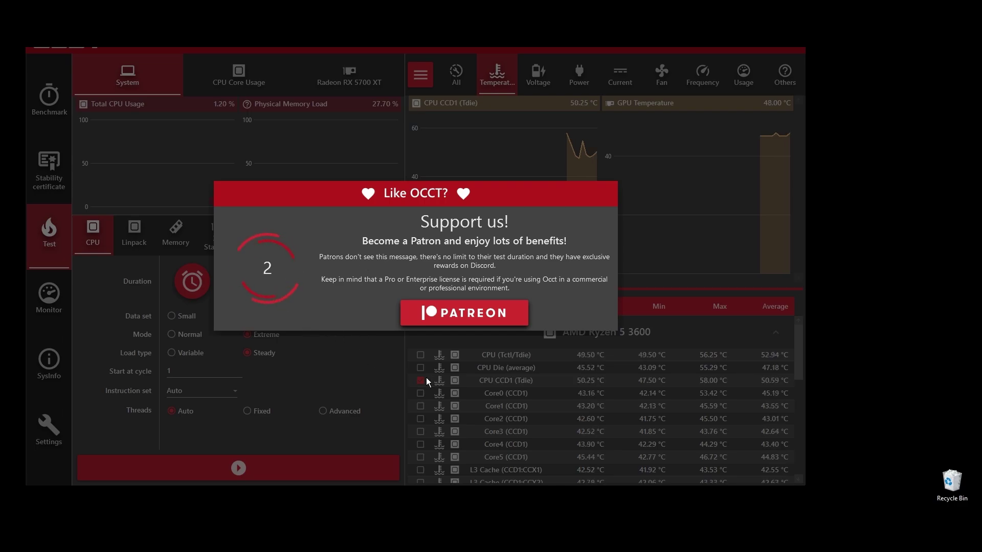
- Check core frequencies (~3900 MHz) and temperatures (~70 °C), then stop the test and close OCCT
{"action": "left_click", "coordinate": [422, 344]}
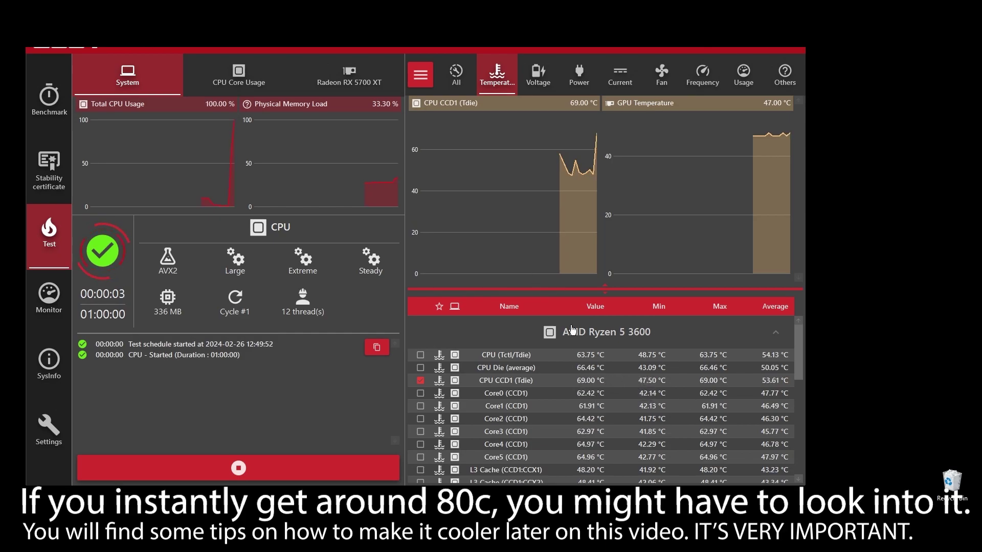
{"action": "left_click", "coordinate": [703, 74]}
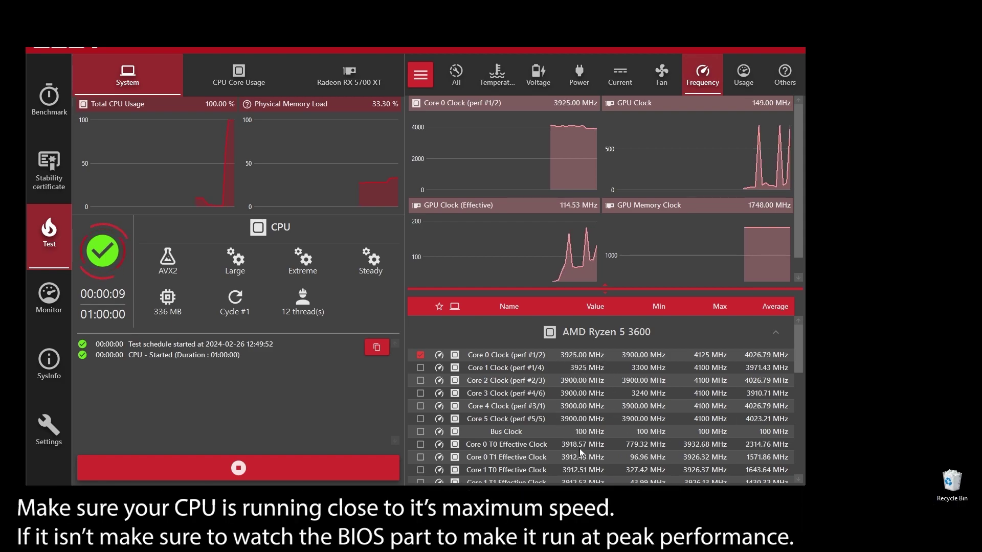
{"action": "left_click", "coordinate": [508, 76]}
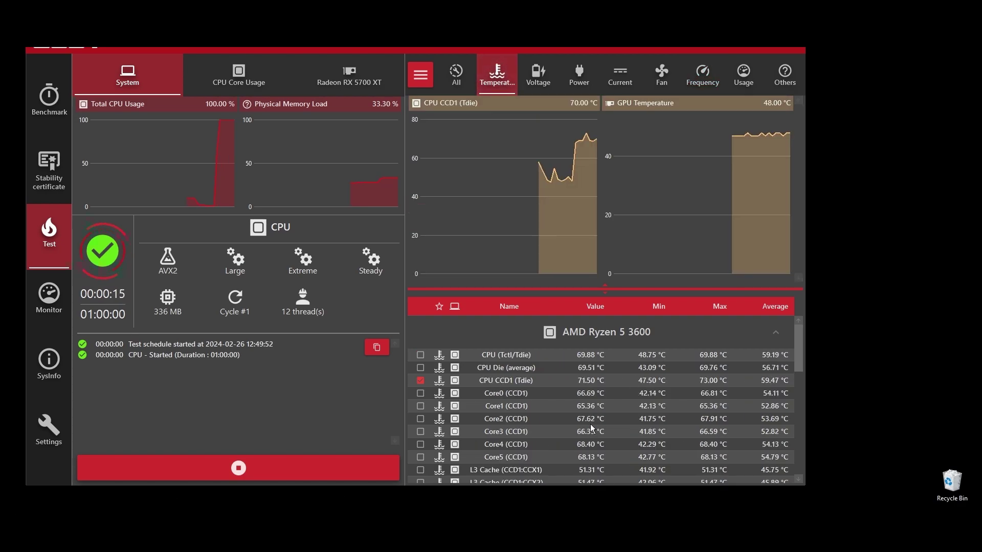
{"action": "left_click", "coordinate": [369, 468]}
{"action": "left_click", "coordinate": [791, 49]}
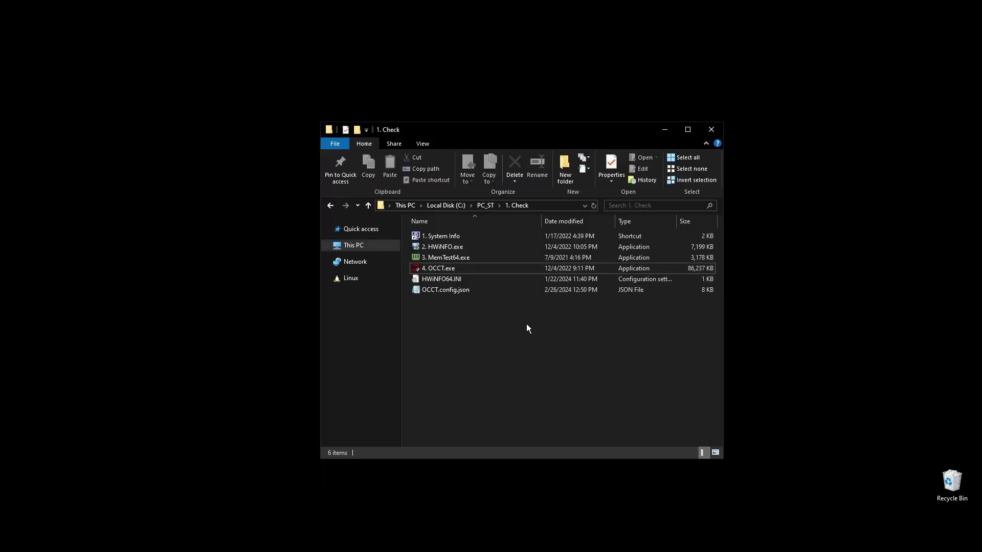
- Launch 1. Dx Web Setup.exe from the PC_ST\2. Install folder
{"action": "left_click", "coordinate": [328, 205]}
{"action": "double_click", "coordinate": [435, 234]}
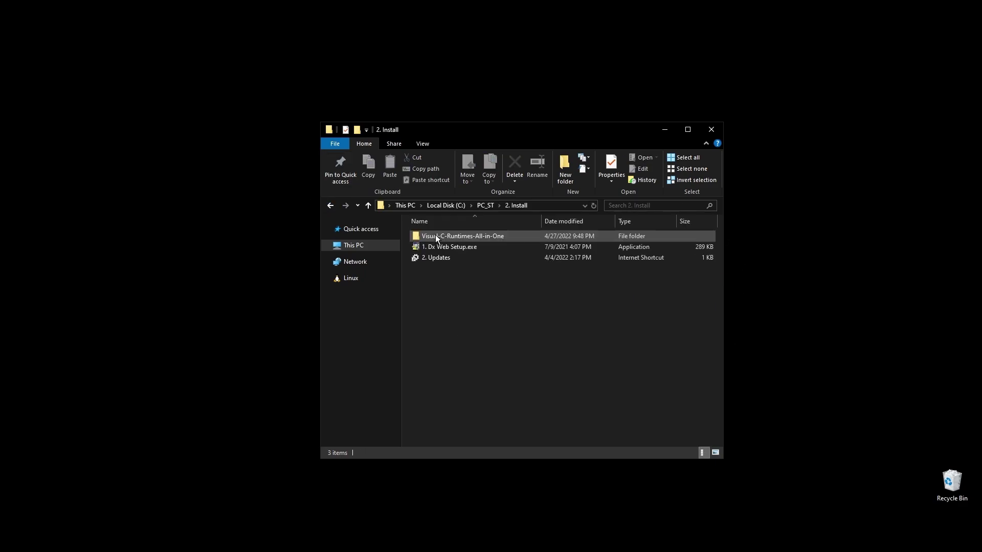
{"action": "left_click", "coordinate": [455, 246]}
{"action": "double_click", "coordinate": [455, 246]}
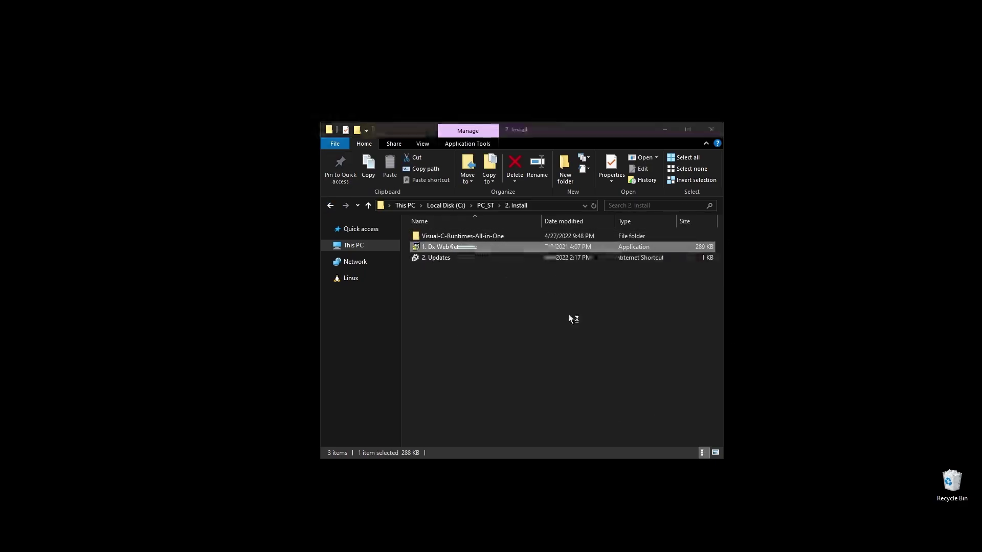
- Accept the DirectX license, decline the Bing Bar, and begin installing components
{"action": "left_click", "coordinate": [206, 254]}
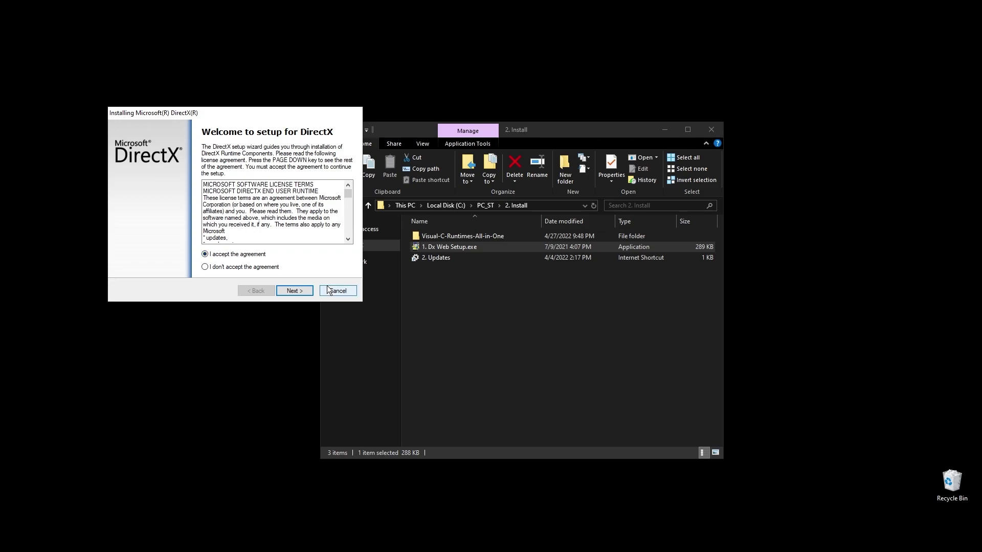
{"action": "left_click", "coordinate": [295, 291]}
{"action": "left_click", "coordinate": [199, 219]}
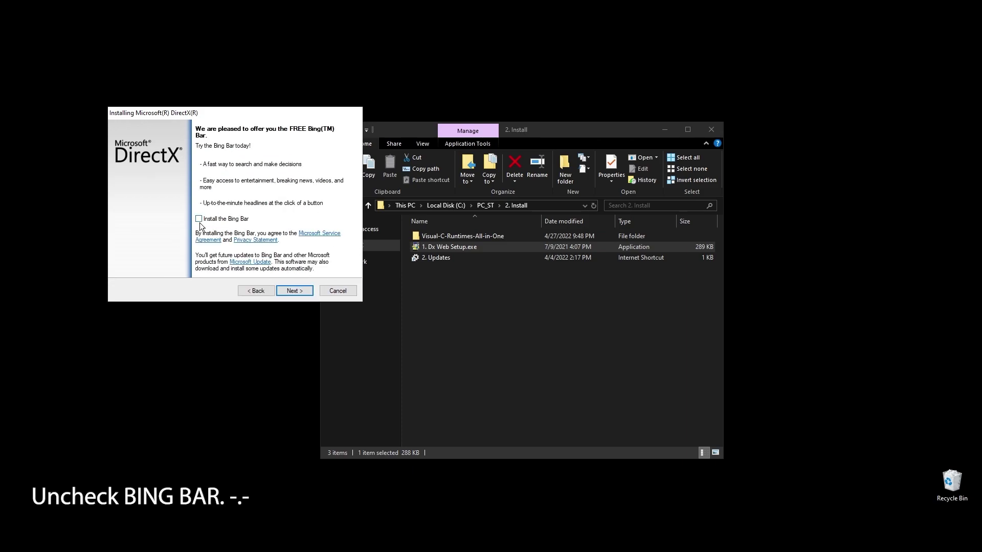
{"action": "left_click", "coordinate": [294, 291]}
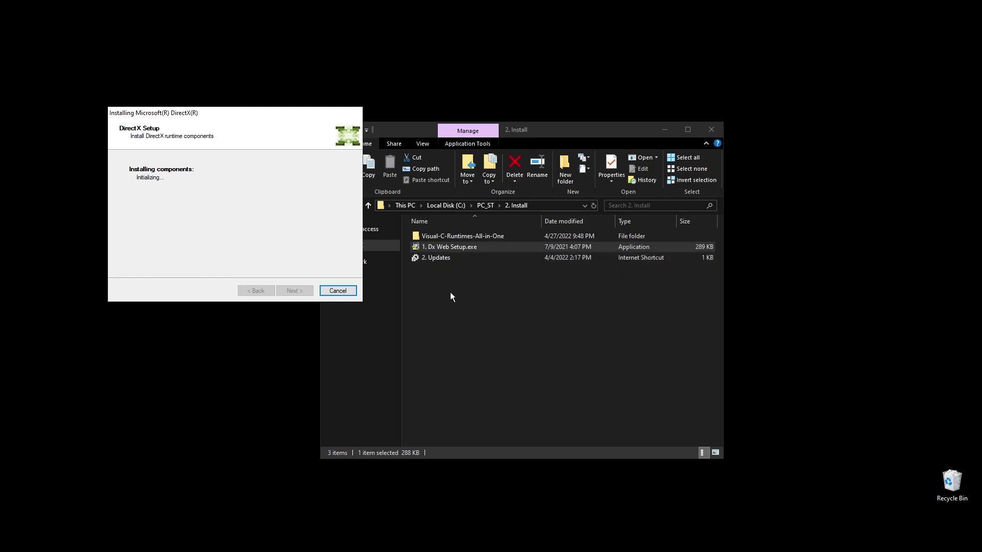
- Open Windows Update from the 2. Updates shortcut and check for updates
{"action": "double_click", "coordinate": [435, 258]}
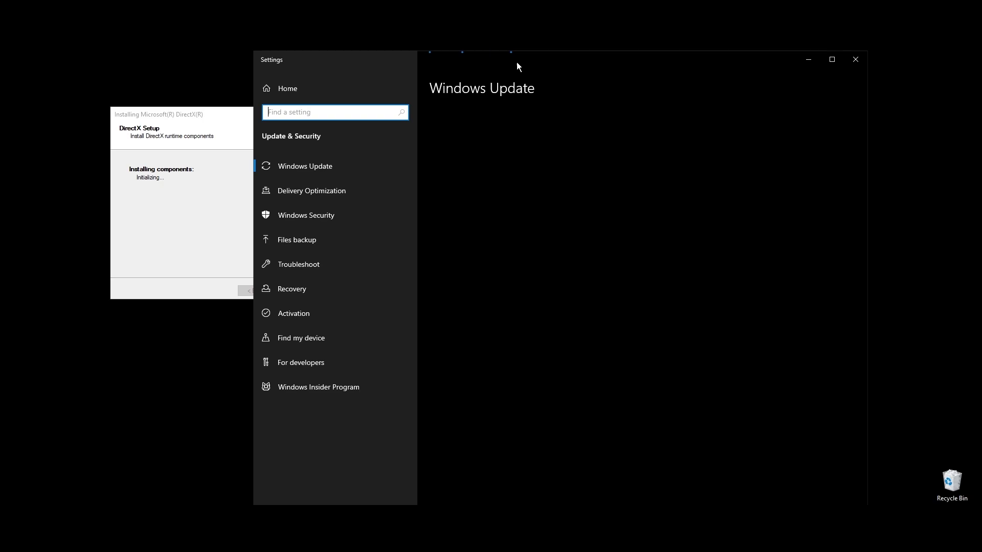
{"action": "left_click_drag", "start_coordinate": [517, 62], "coordinate": [621, 63]}
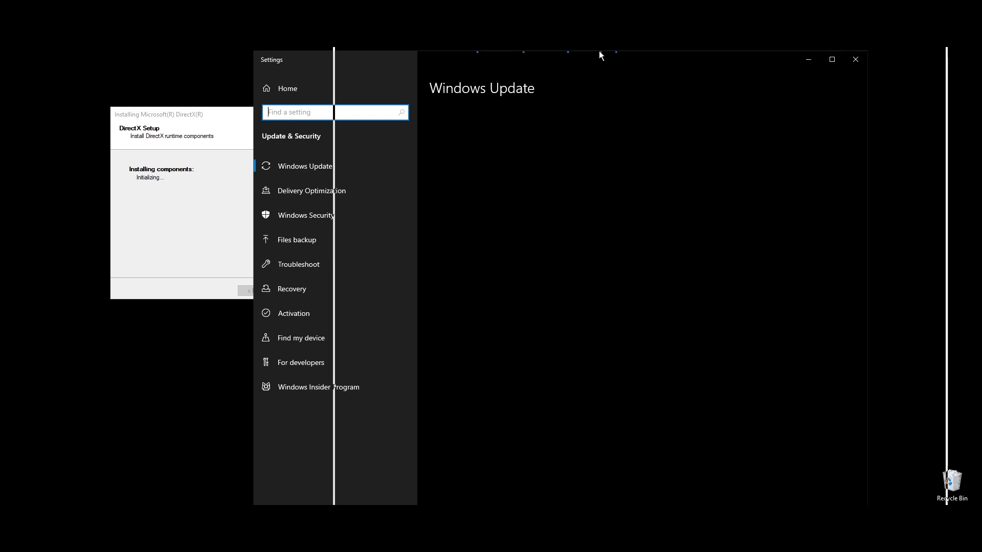
{"action": "left_click", "coordinate": [577, 155]}
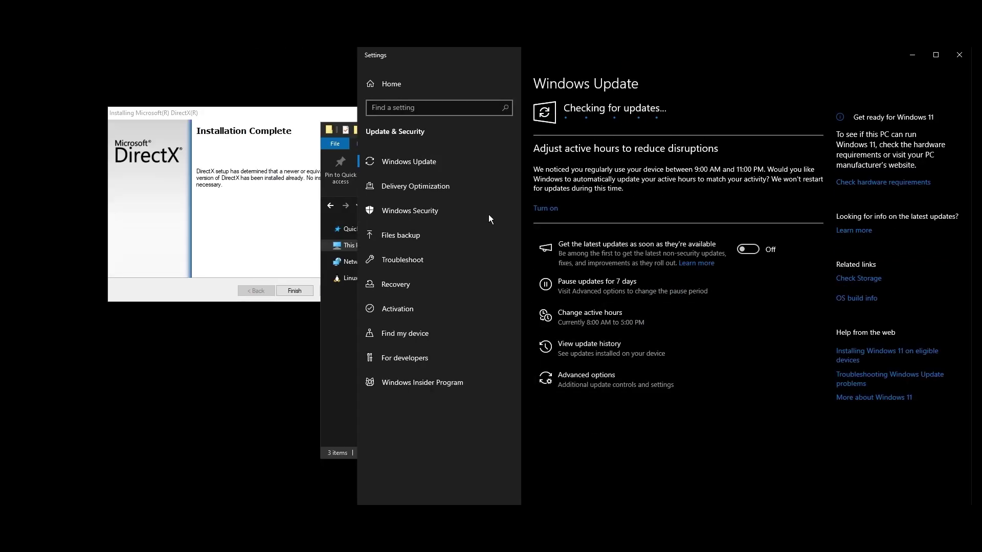
- Finish the DirectX installer and place Settings on the right, File Explorer on the left
{"action": "left_click", "coordinate": [300, 291]}
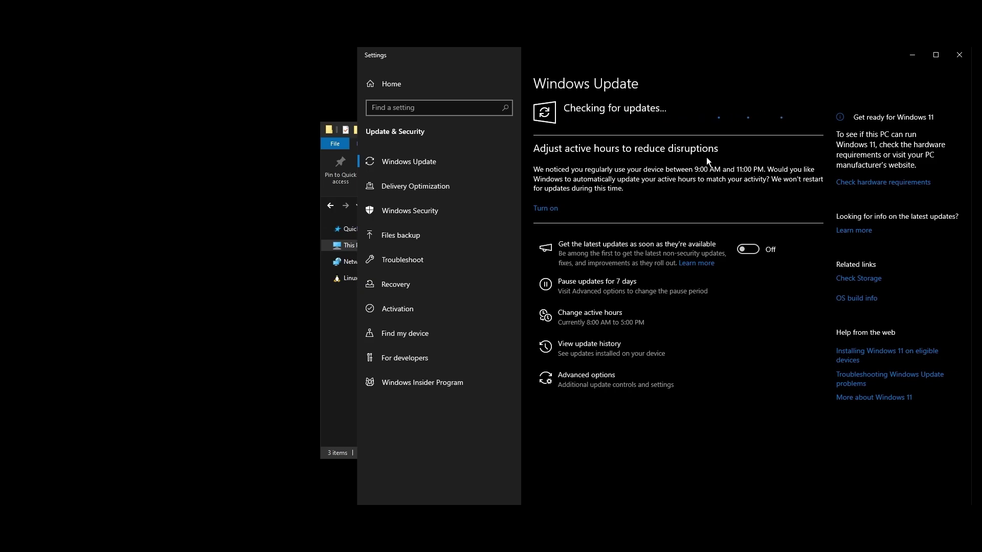
{"action": "left_click_drag", "start_coordinate": [522, 269], "coordinate": [678, 244]}
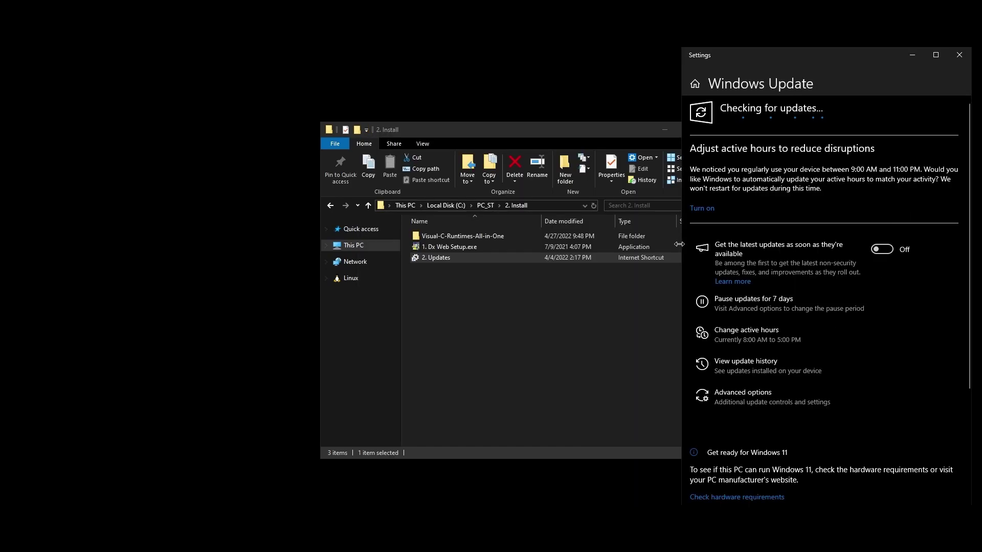
{"action": "left_click_drag", "start_coordinate": [667, 128], "coordinate": [426, 124]}
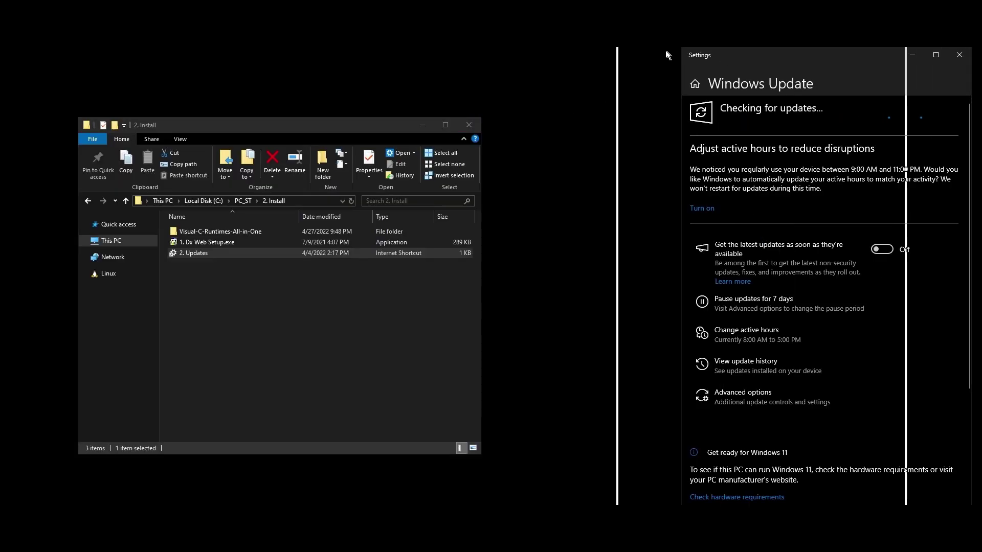
{"action": "left_click_drag", "start_coordinate": [730, 55], "coordinate": [645, 61]}
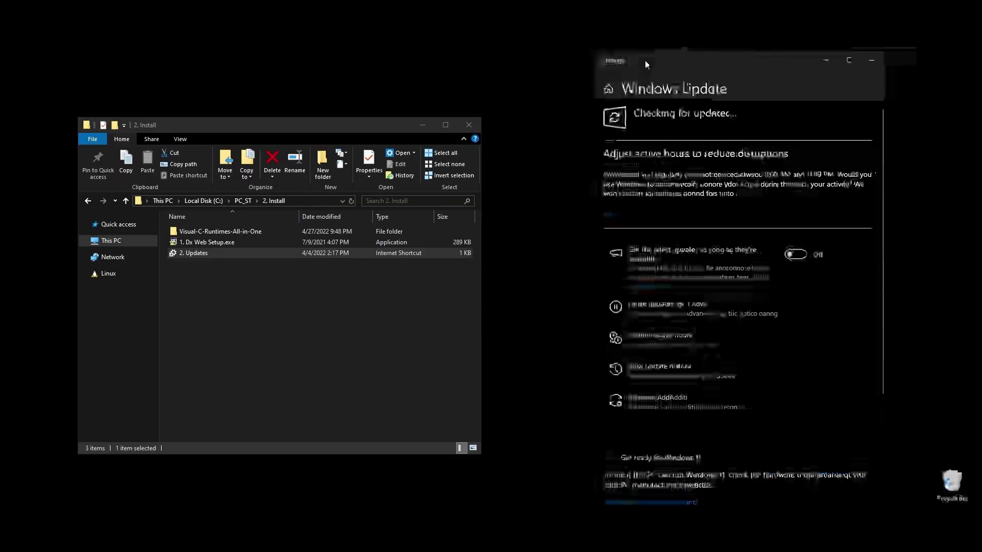
- Run install_all.bat from Visual-C-Runtimes-All-in-One as administrator
{"action": "double_click", "coordinate": [234, 232]}
{"action": "right_click", "coordinate": [197, 230]}
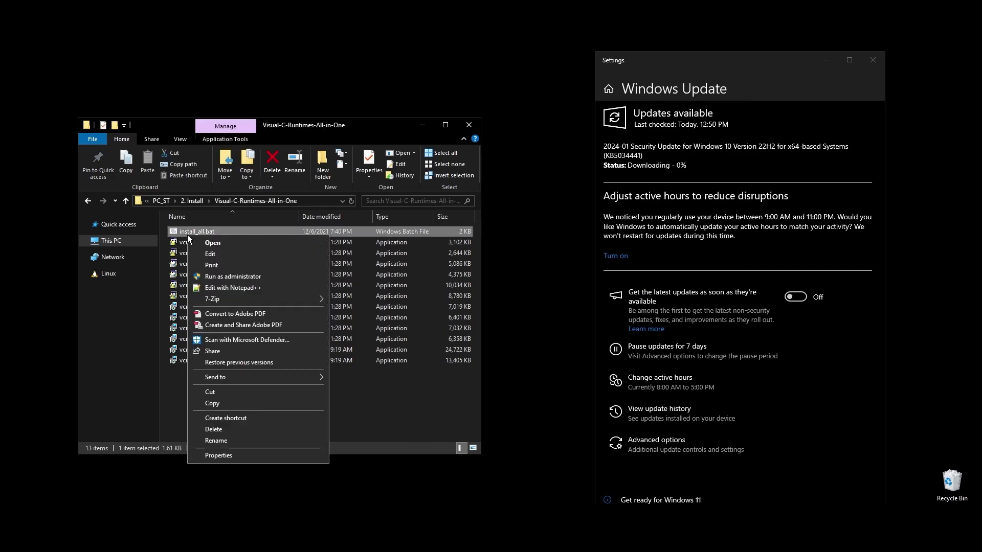
{"action": "left_click", "coordinate": [238, 276]}
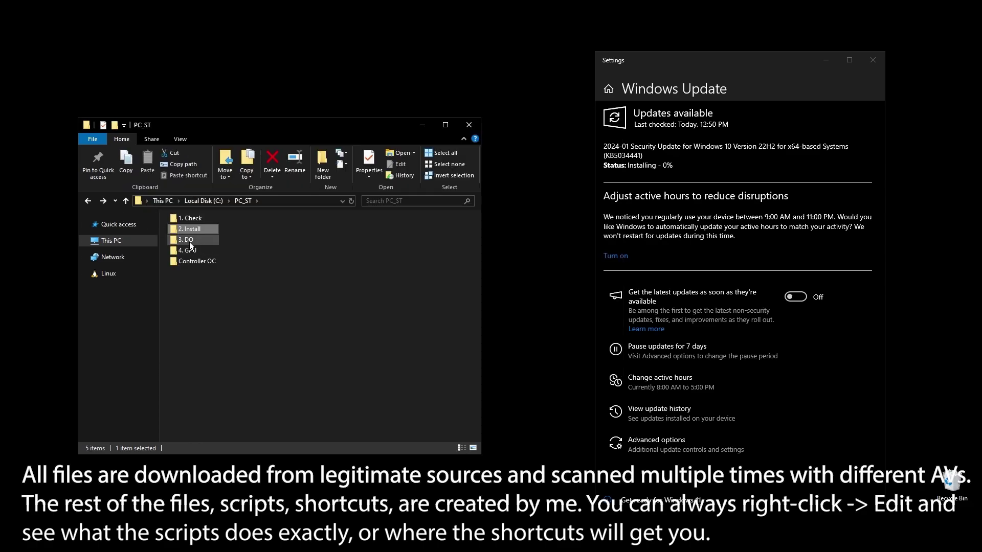
- Run 2. PP.cmd from the 3. DO folder and close its console when finished
{"action": "double_click", "coordinate": [189, 239]}
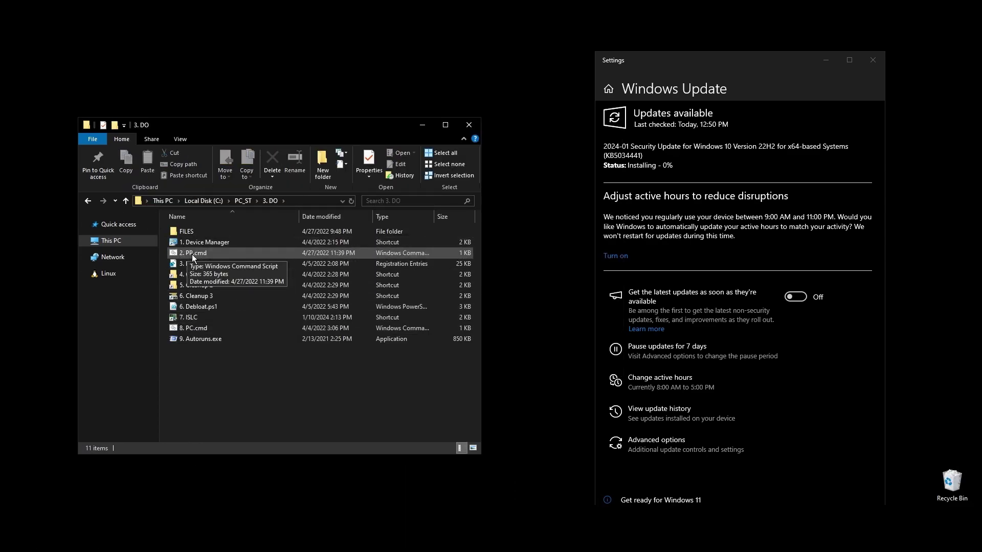
{"action": "double_click", "coordinate": [192, 254]}
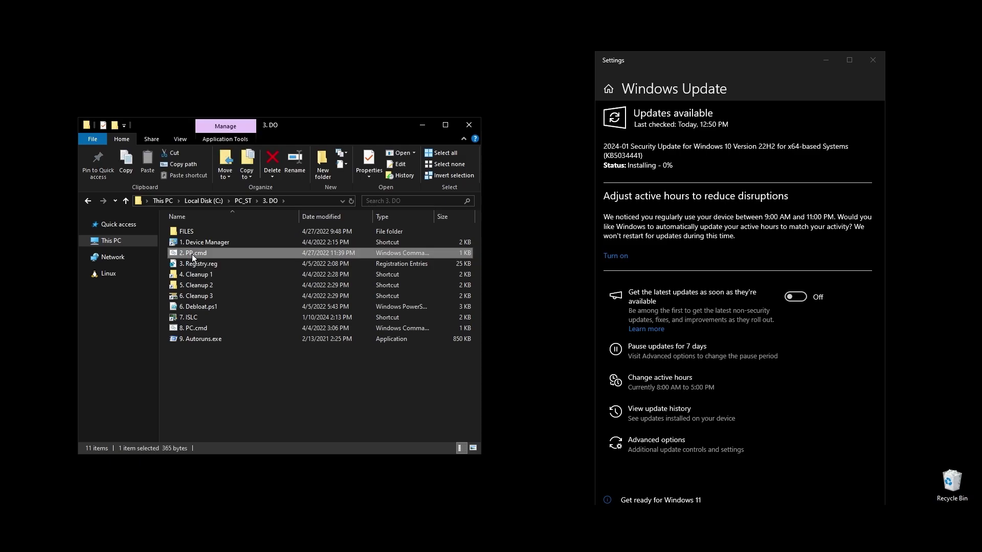
{"action": "key", "text": "Return"}
{"action": "right_click", "coordinate": [207, 263]}
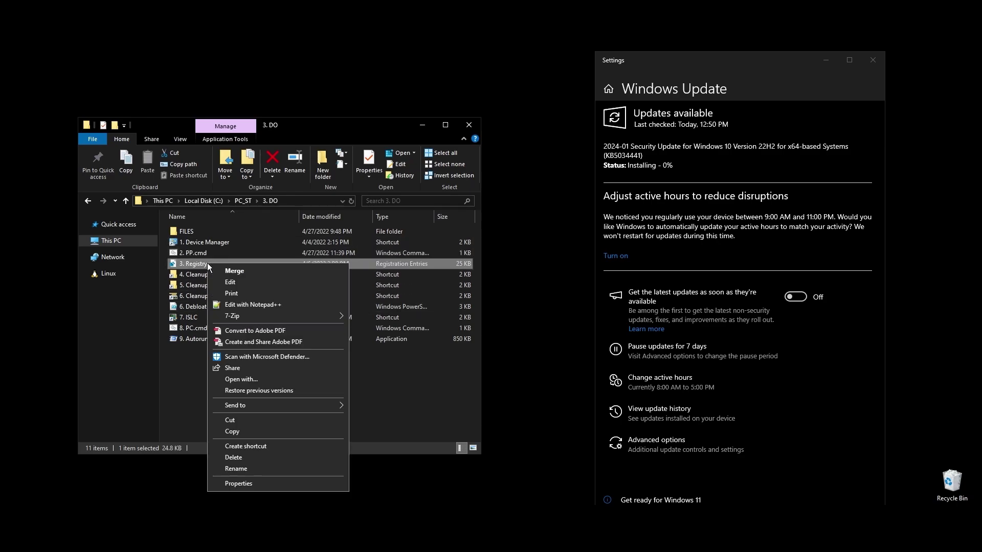
{"action": "left_click", "coordinate": [254, 304]}
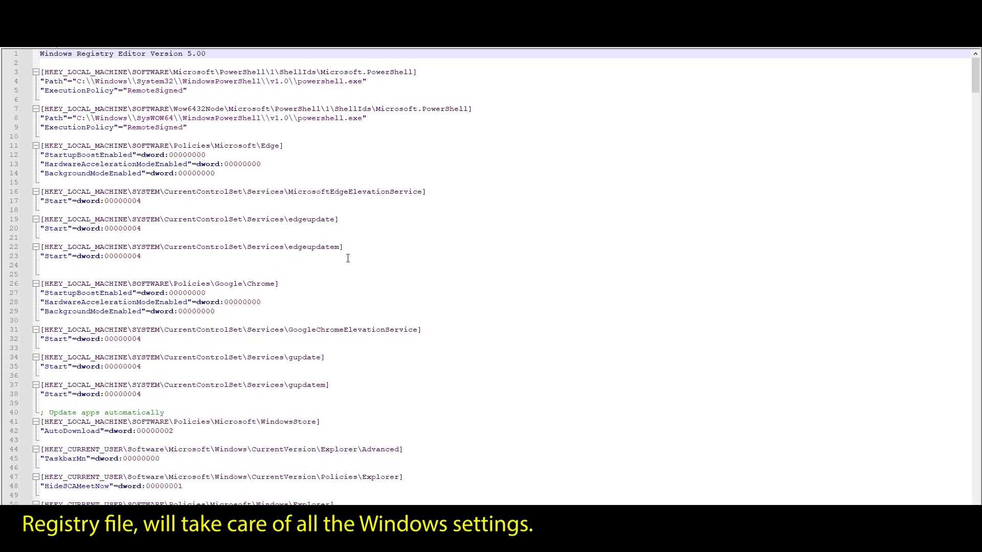
{"action": "scroll", "coordinate": [307, 244], "scroll_direction": "down", "scroll_amount": 10}
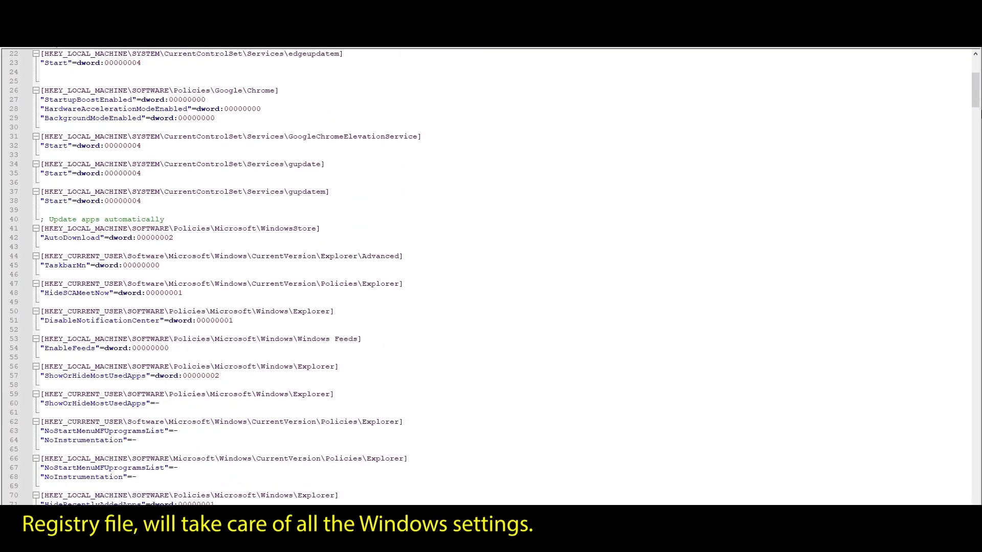
{"action": "mouse_move", "coordinate": [975, 100]}
{"action": "left_mouse_down"}
{"action": "mouse_move", "coordinate": [951, 332]}
{"action": "mouse_move", "coordinate": [955, 500]}
{"action": "mouse_move", "coordinate": [947, 470]}
{"action": "mouse_move", "coordinate": [968, 294]}
{"action": "mouse_move", "coordinate": [973, 54]}
{"action": "left_mouse_up"}
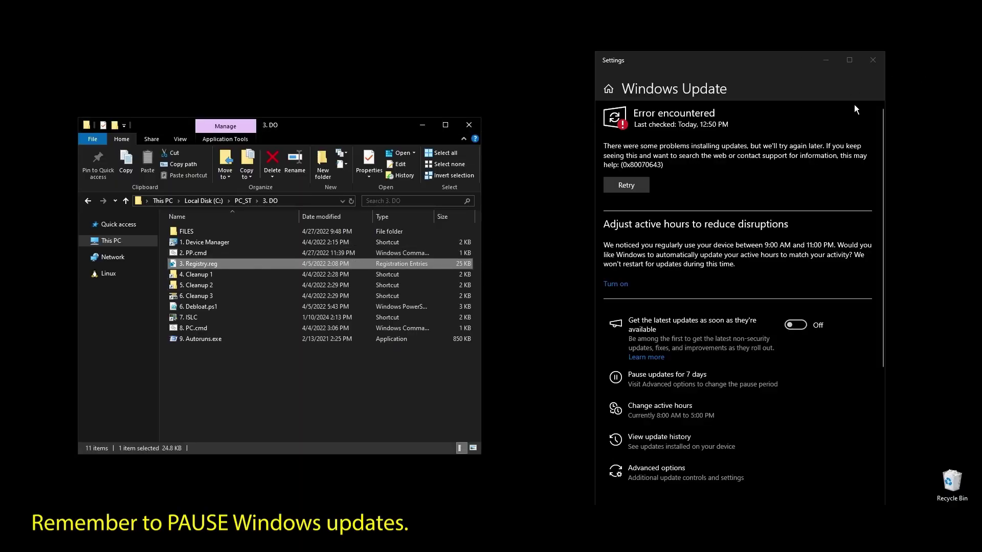
- Close Settings and merge 3. Registry.reg into the registry
{"action": "left_click", "coordinate": [872, 60]}
{"action": "left_click_drag", "start_coordinate": [329, 131], "coordinate": [452, 106]}
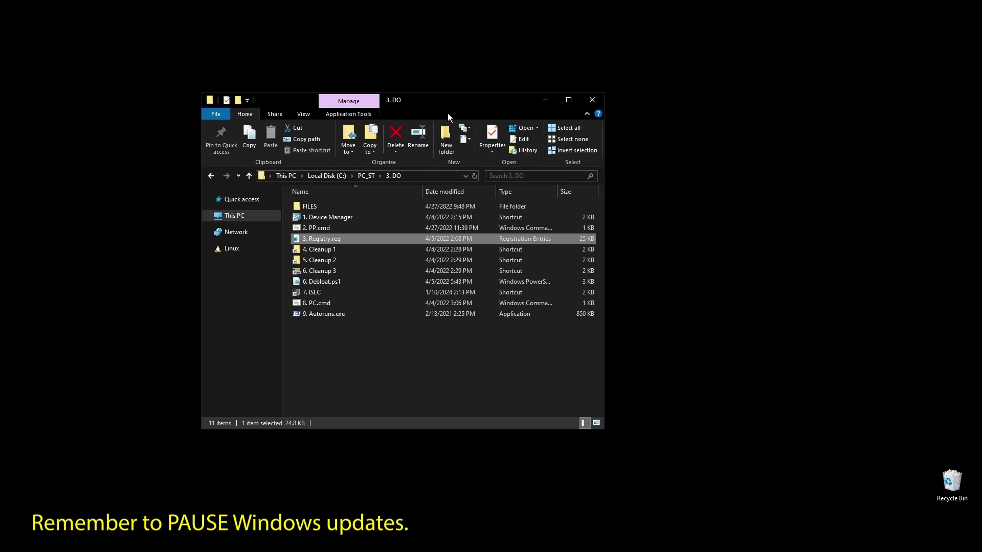
{"action": "double_click", "coordinate": [319, 243]}
{"action": "left_click", "coordinate": [587, 285]}
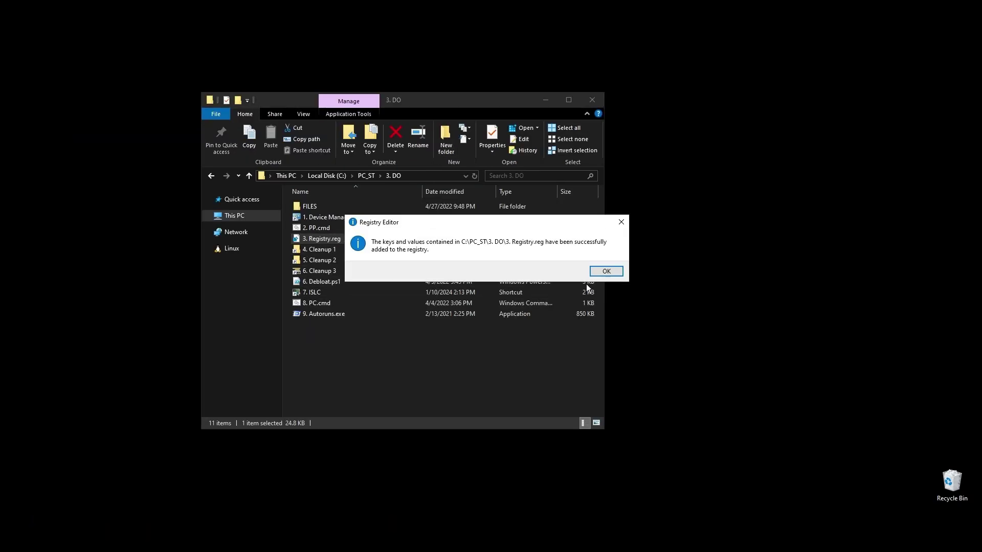
{"action": "left_click", "coordinate": [606, 270]}
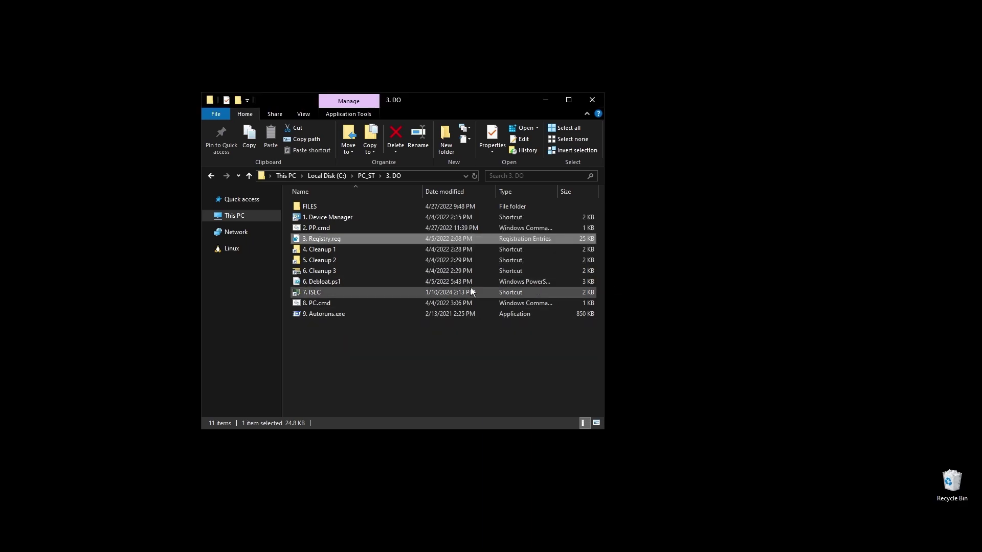
- Empty the user Temp folder opened by Cleanup 1, skipping files in use
{"action": "double_click", "coordinate": [328, 250]}
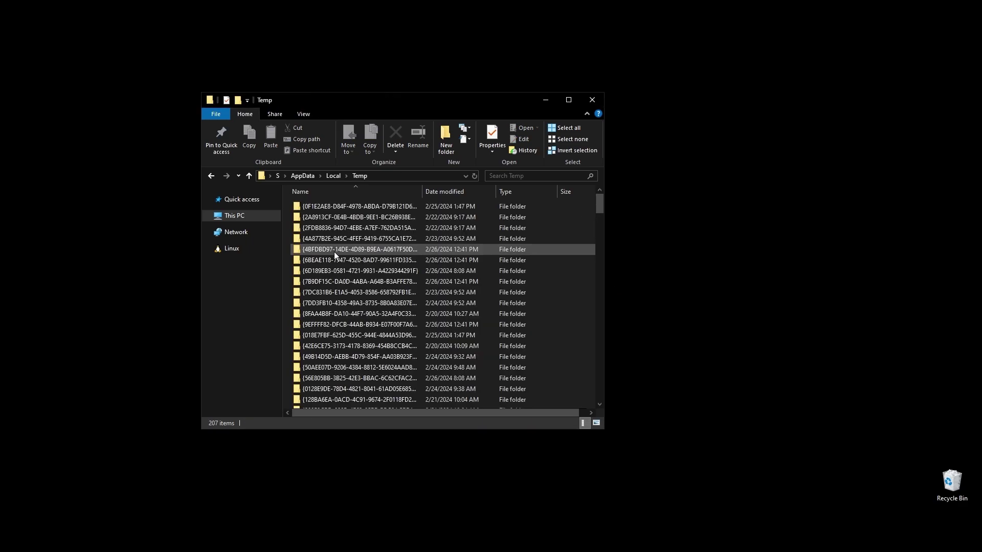
{"action": "left_click", "coordinate": [537, 282]}
{"action": "key", "text": "ctrl+a"}
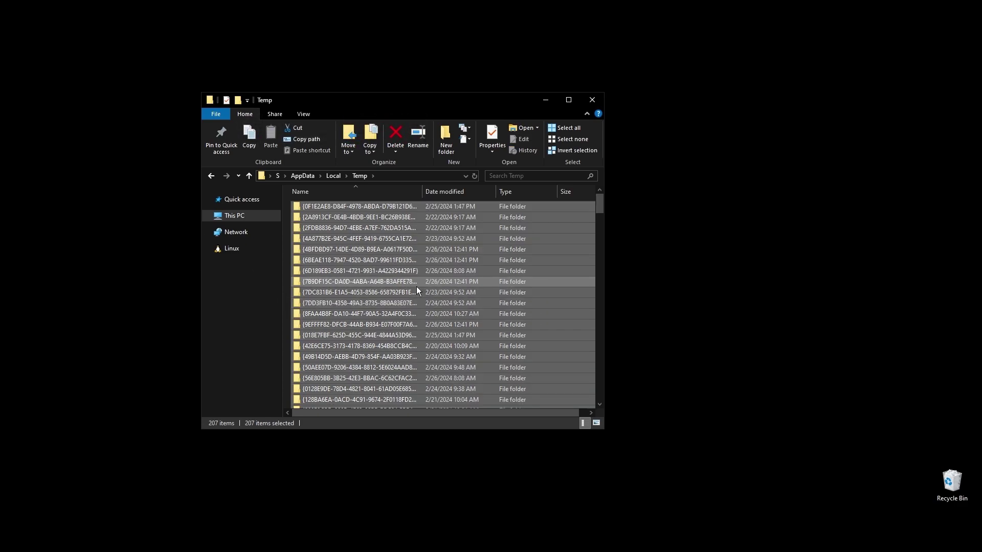
{"action": "key", "text": "Delete"}
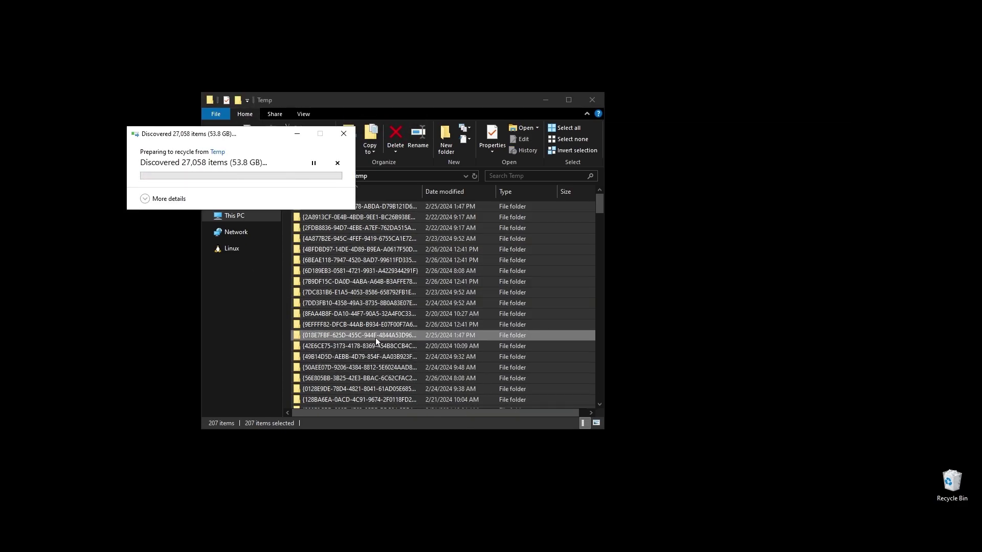
{"action": "key", "text": "Return"}
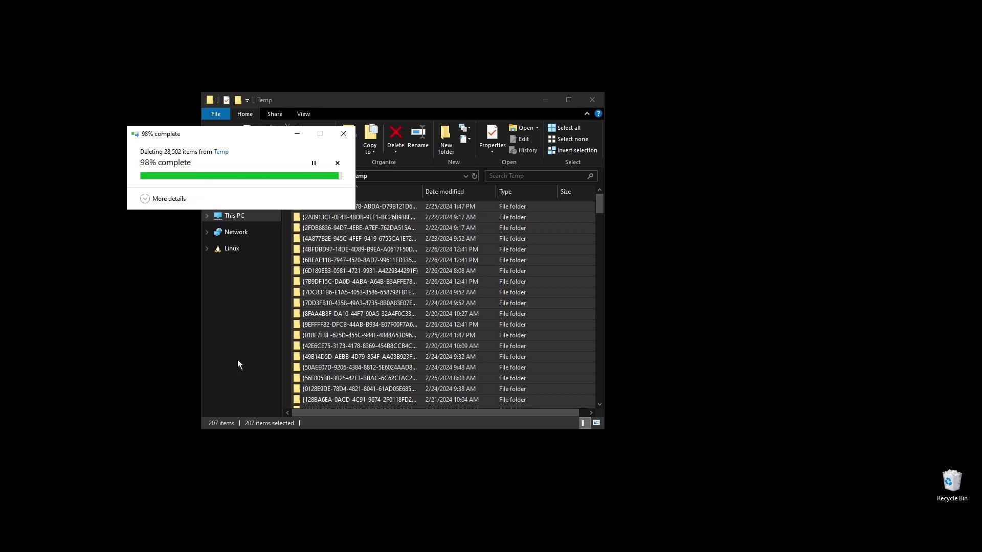
{"action": "left_click", "coordinate": [213, 236]}
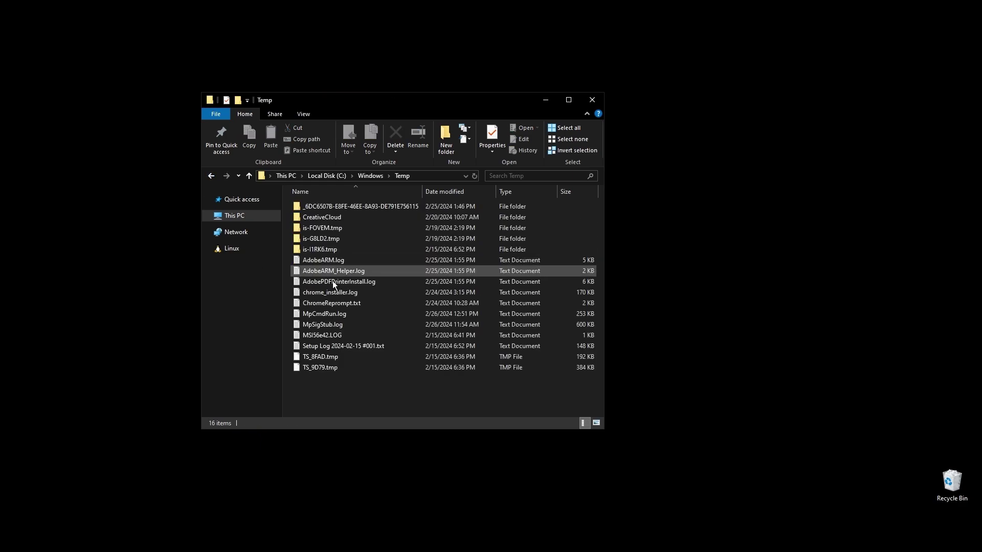
- Delete the Windows\Temp items with administrator permission
{"action": "left_click_drag", "start_coordinate": [399, 414], "coordinate": [353, 207]}
{"action": "key", "text": "Delete"}
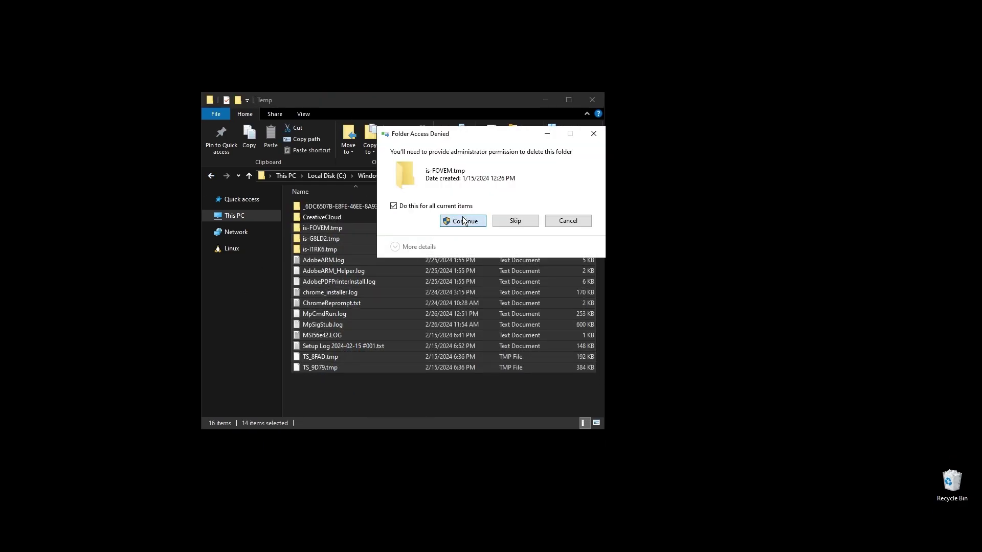
{"action": "left_click", "coordinate": [465, 222]}
{"action": "key", "text": "Delete"}
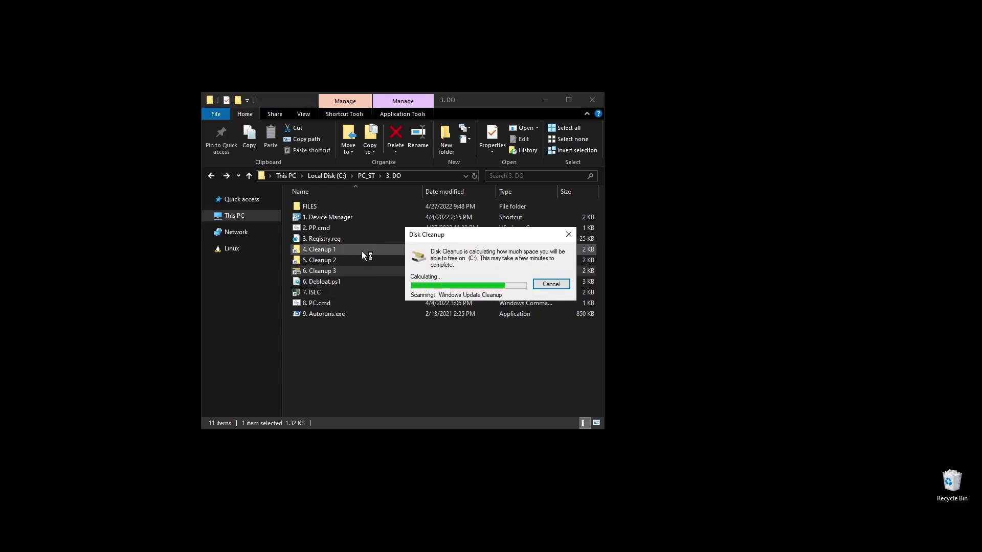
{"action": "scroll", "coordinate": [177, 153], "scroll_direction": "down", "scroll_amount": 3}
{"action": "scroll", "coordinate": [176, 154], "scroll_direction": "up", "scroll_amount": 3}
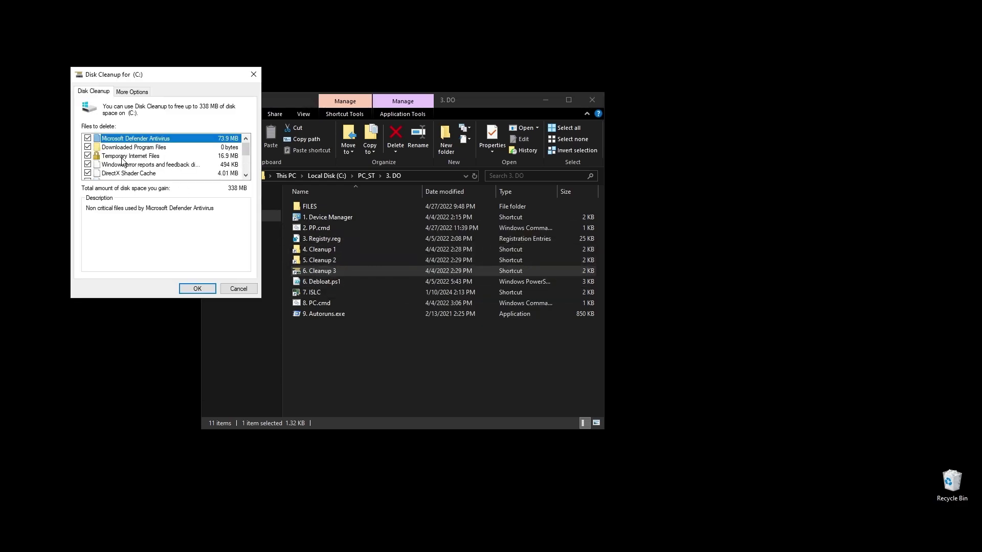
- Delete the checked Disk Cleanup categories, about 338 MB, from C:
{"action": "left_click", "coordinate": [198, 289]}
{"action": "left_click", "coordinate": [508, 281]}
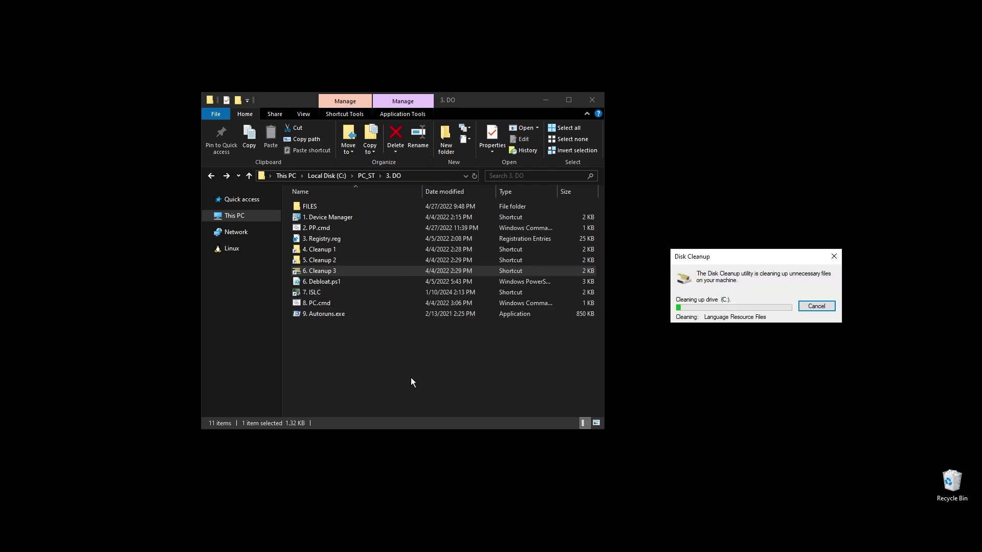
{"action": "left_click", "coordinate": [522, 375]}
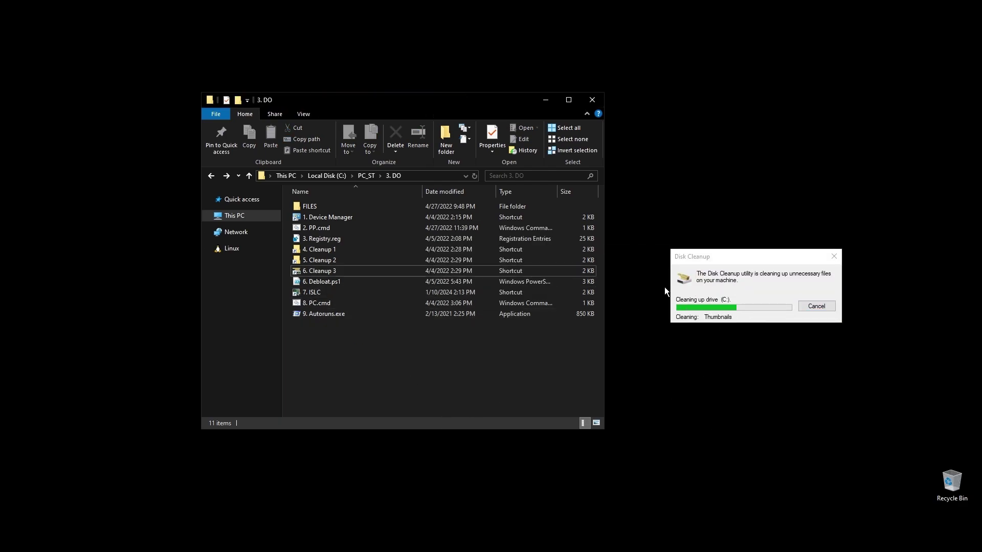
- Launch ISLC, stop it, keep the wanted timer resolution at 0.50, and restart monitoring
{"action": "left_click", "coordinate": [312, 295]}
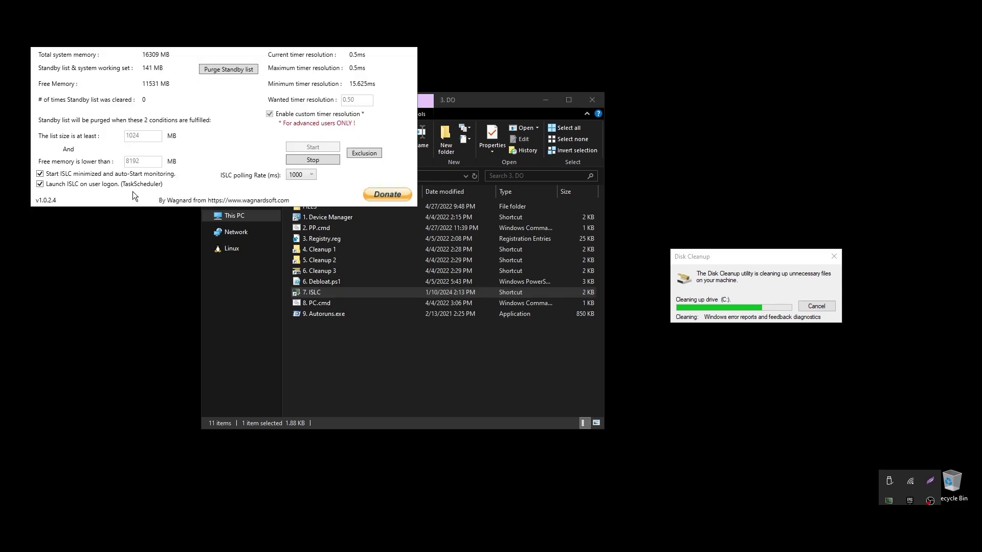
{"action": "left_click", "coordinate": [314, 161]}
{"action": "double_click", "coordinate": [355, 100]}
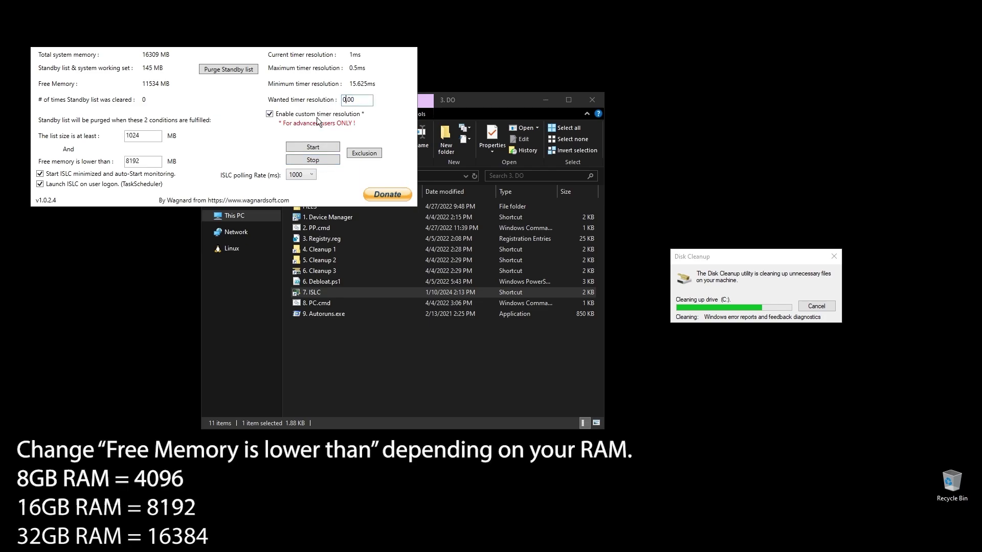
{"action": "type", "text": "0.00"}
{"action": "key", "text": "BackSpace"}
{"action": "left_click", "coordinate": [313, 146]}
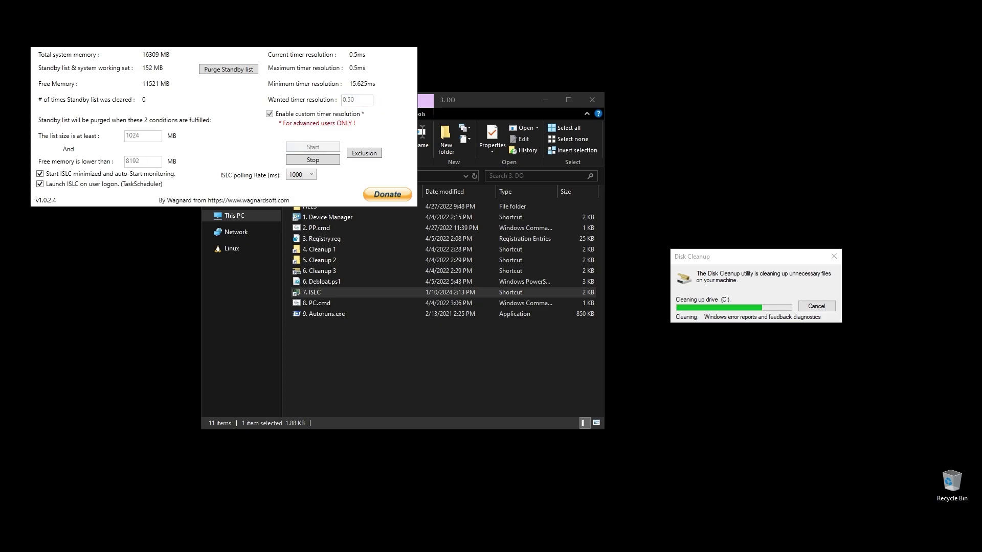
{"action": "left_click_drag", "start_coordinate": [290, 49], "coordinate": [574, 316]}
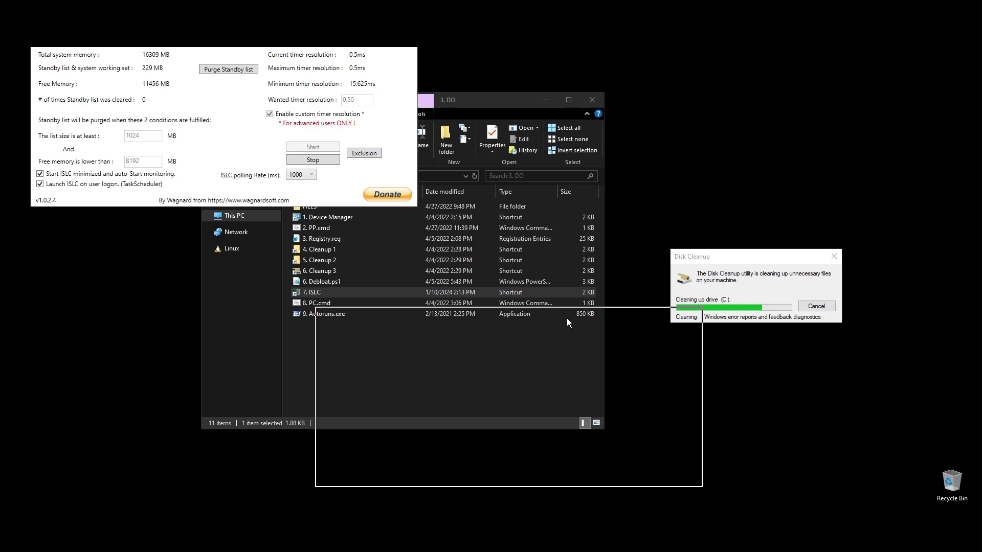
- Close ISLC, run 8. PC.cmd as administrator, then launch 9. Autoruns.exe
{"action": "left_click", "coordinate": [643, 315]}
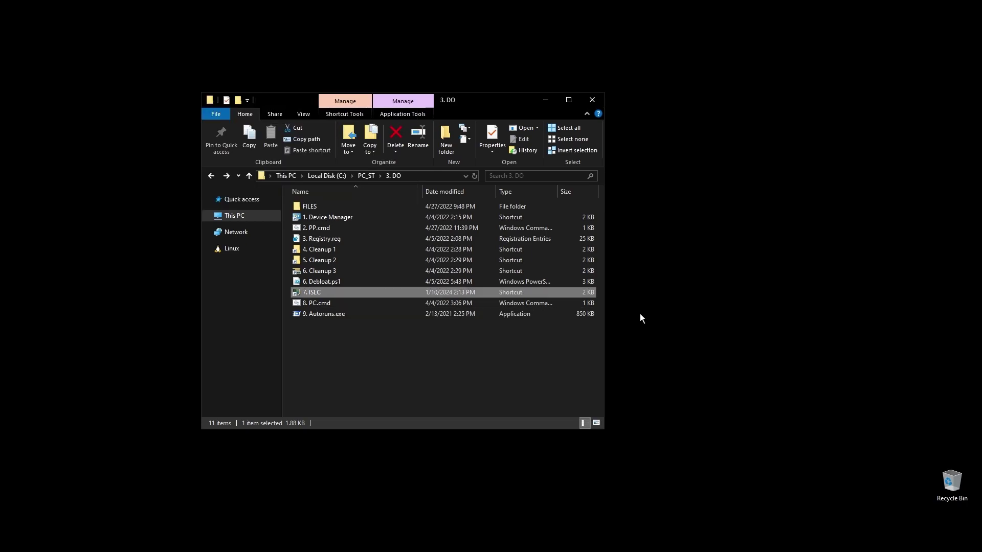
{"action": "right_click", "coordinate": [320, 305]}
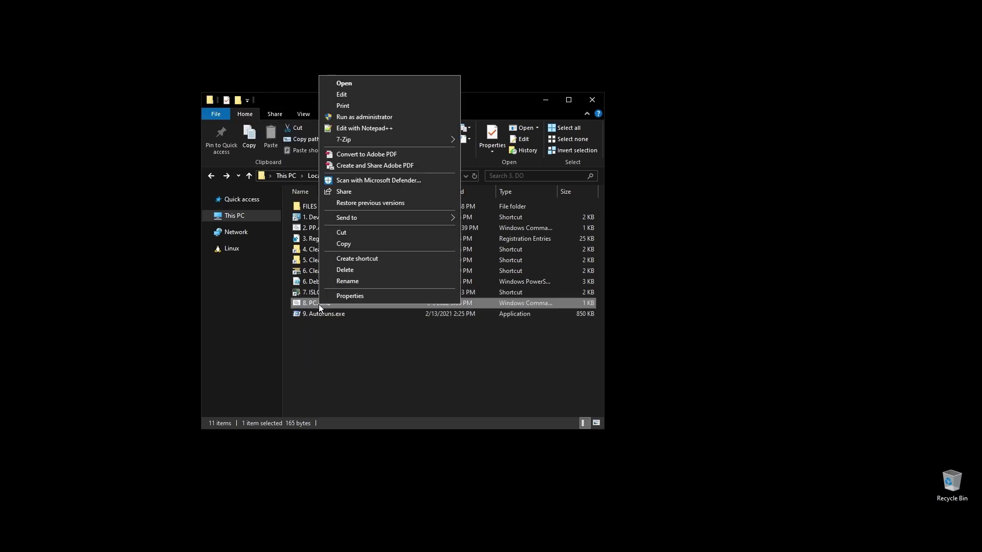
{"action": "left_click", "coordinate": [377, 119]}
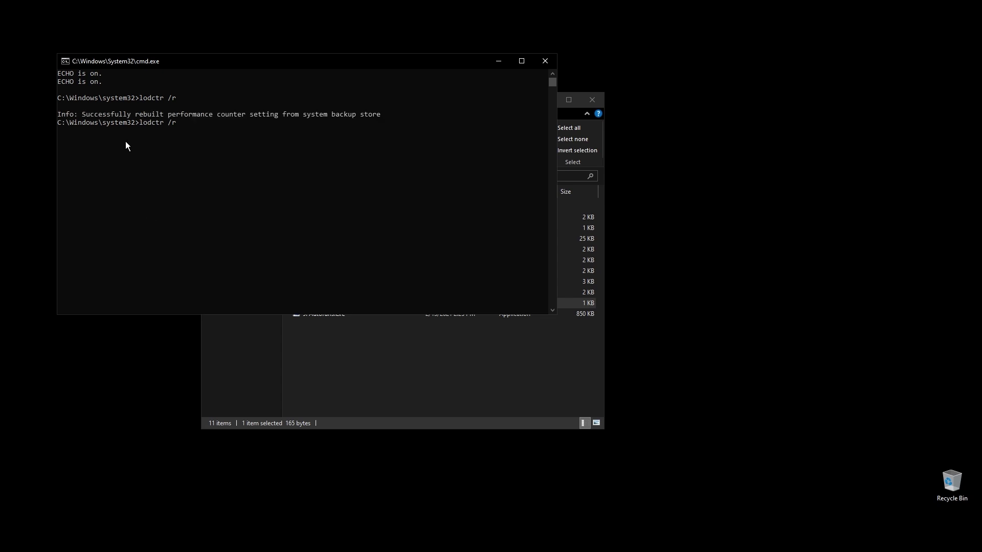
{"action": "left_click_drag", "start_coordinate": [82, 116], "coordinate": [192, 116]}
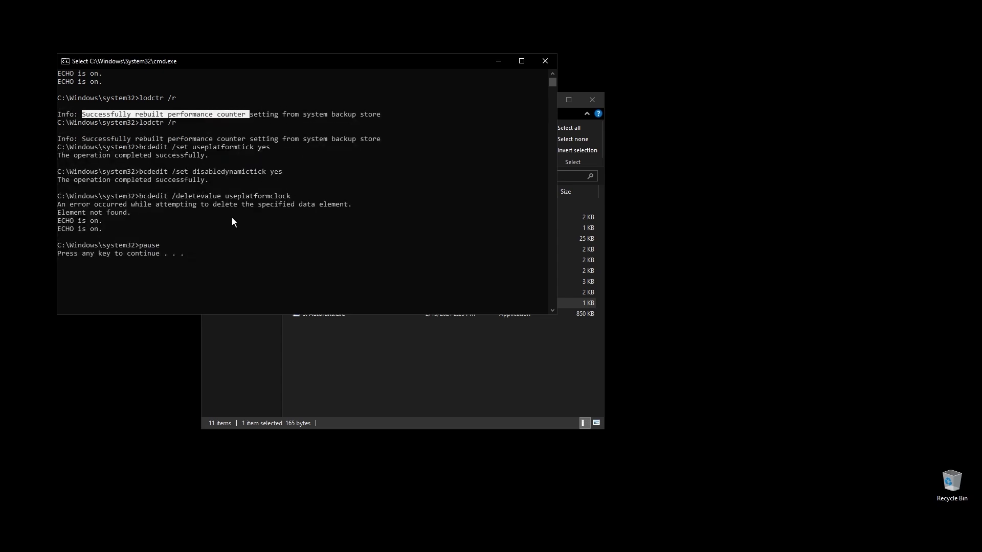
{"action": "key", "text": "Return"}
{"action": "right_click", "coordinate": [317, 314]}
{"action": "left_click", "coordinate": [406, 335]}
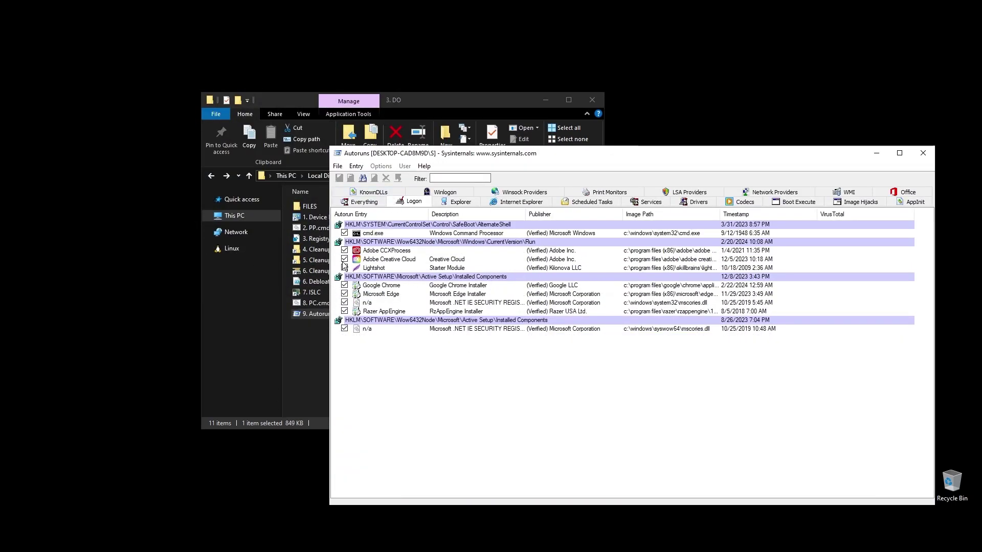
- Disable the Adobe and Lightshot logon startup entries in Autoruns
{"action": "left_click", "coordinate": [383, 250]}
{"action": "left_click", "coordinate": [344, 268]}
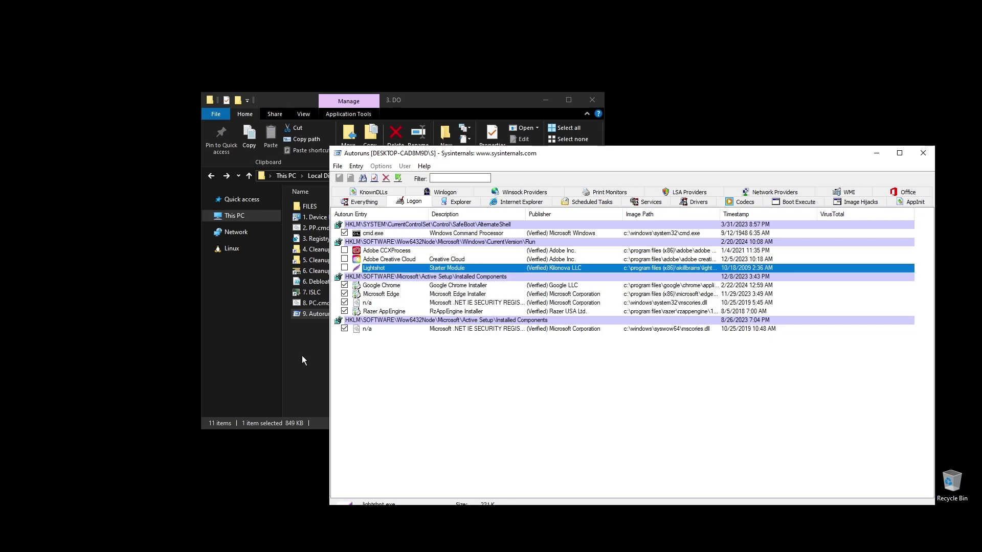
{"action": "left_click", "coordinate": [371, 312]}
{"action": "left_click", "coordinate": [457, 202]}
{"action": "left_click", "coordinate": [568, 200]}
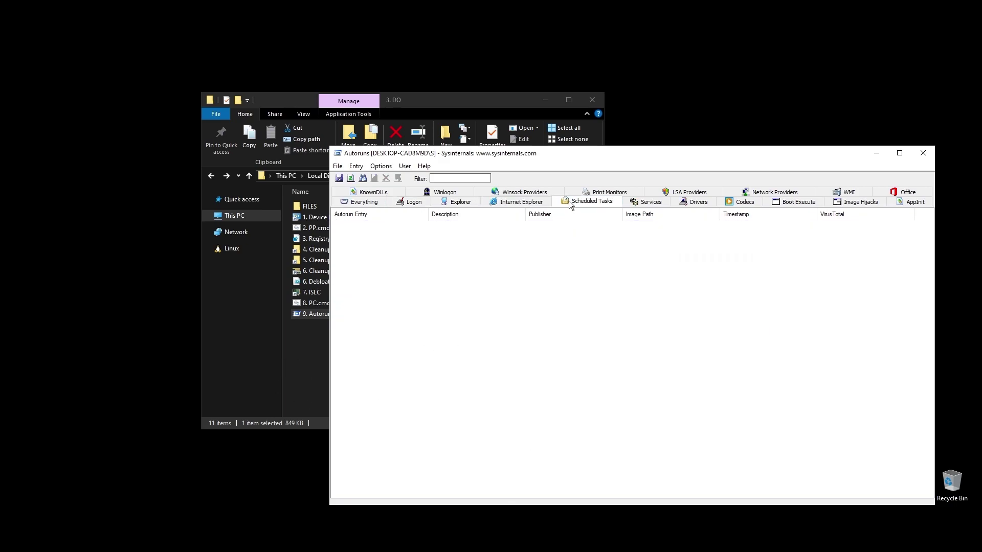
{"action": "left_click", "coordinate": [649, 201]}
{"action": "left_click_drag", "start_coordinate": [617, 156], "coordinate": [594, 109]}
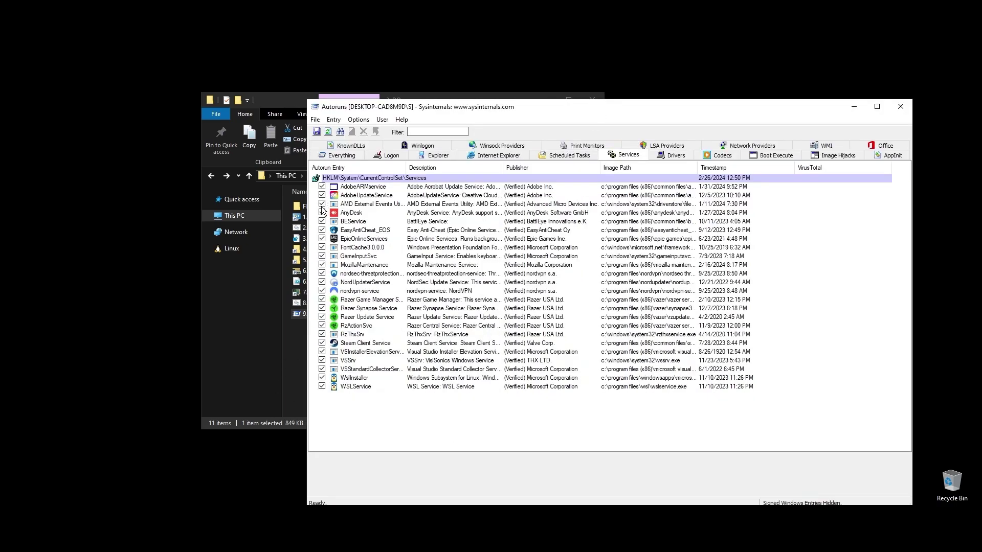
{"action": "left_click", "coordinate": [349, 212]}
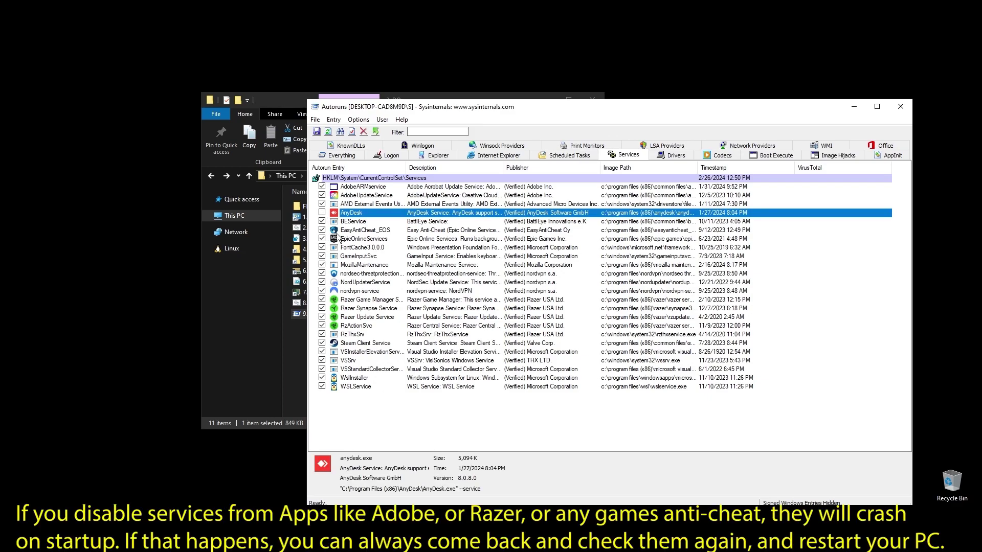
- Disable the NordVPN, Razer, Steam Client and WSL services
{"action": "left_click", "coordinate": [322, 292]}
{"action": "left_click", "coordinate": [322, 274]}
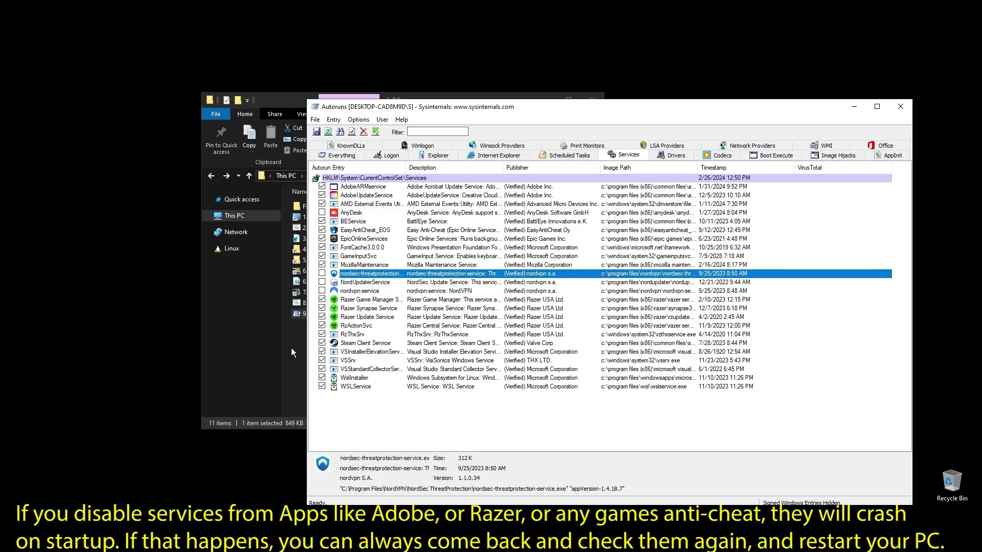
{"action": "left_click", "coordinate": [322, 300]}
{"action": "left_click", "coordinate": [323, 317]}
{"action": "left_click", "coordinate": [322, 325]}
{"action": "left_click", "coordinate": [323, 343]}
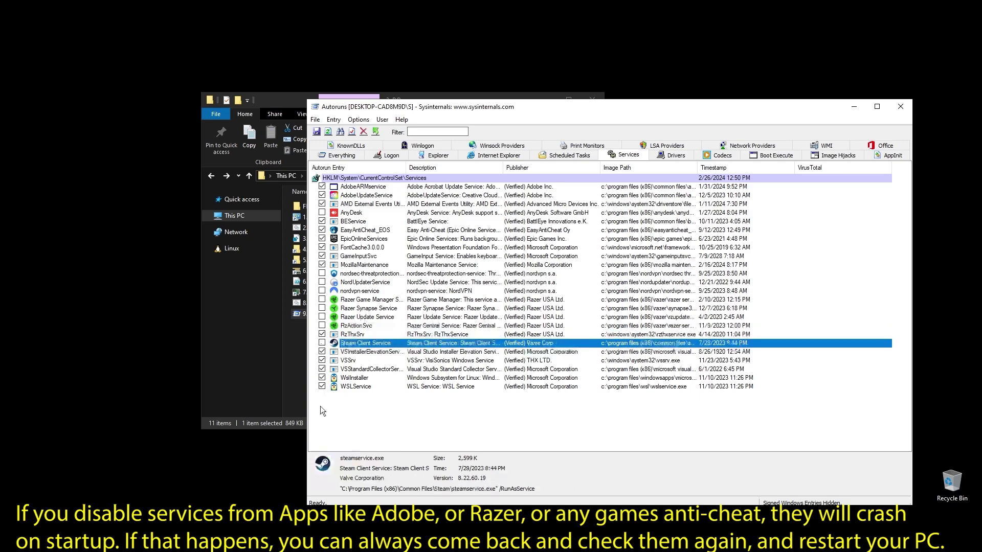
{"action": "left_click", "coordinate": [323, 386]}
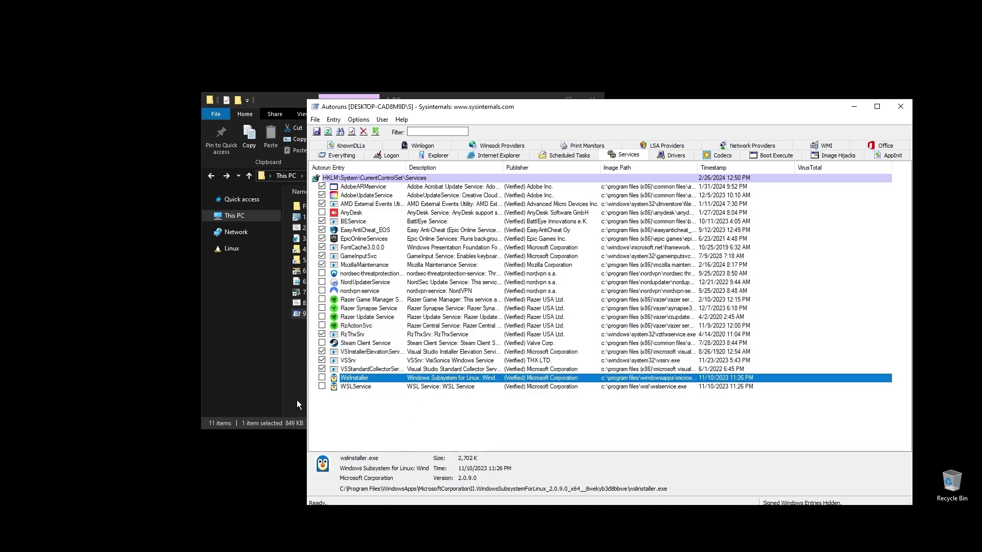
{"action": "left_click", "coordinate": [465, 418]}
- Close Autoruns and run Display Driver Uninstaller.exe from PC_ST > 4. GPU > DDU as administrator
{"action": "key", "text": "alt+F4"}
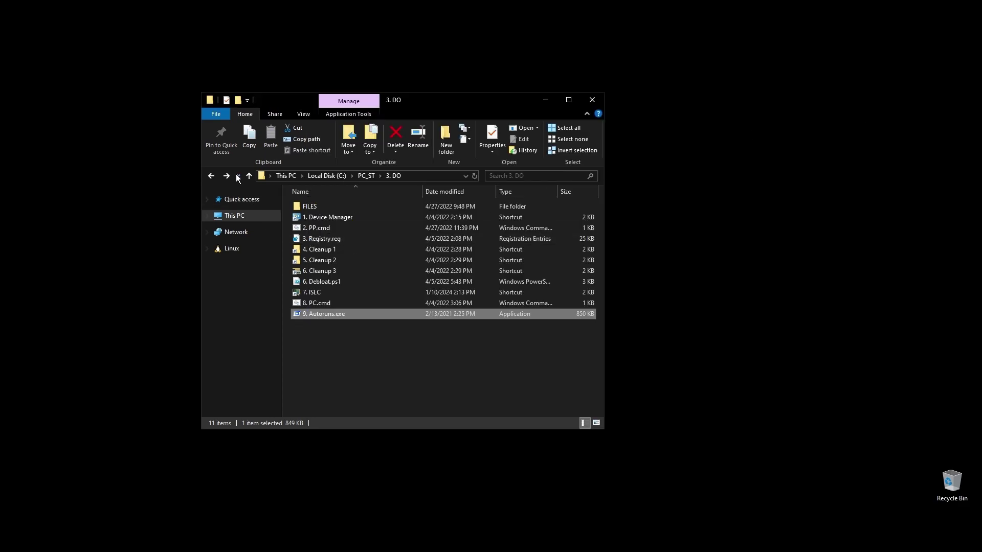
{"action": "left_click", "coordinate": [213, 176]}
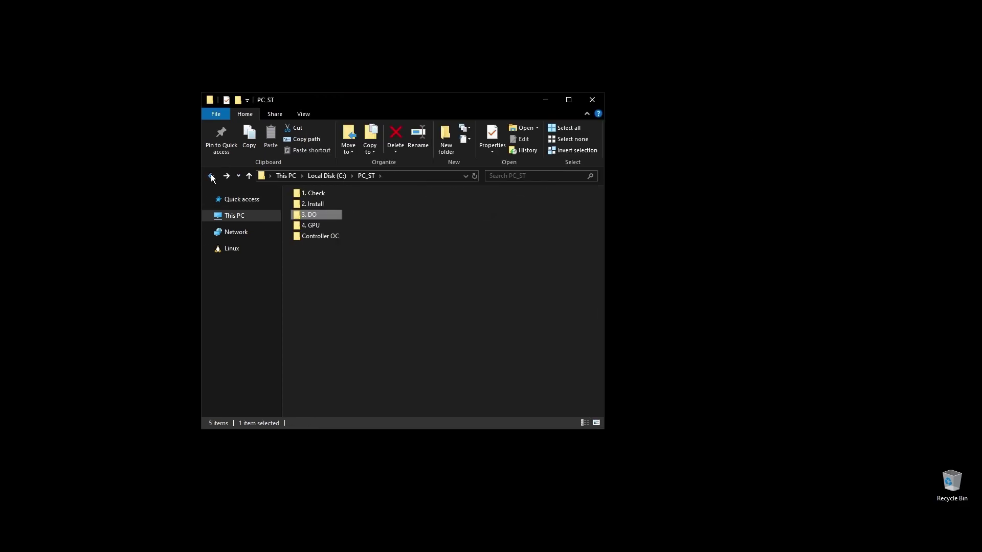
{"action": "left_click", "coordinate": [358, 340]}
{"action": "double_click", "coordinate": [315, 225]}
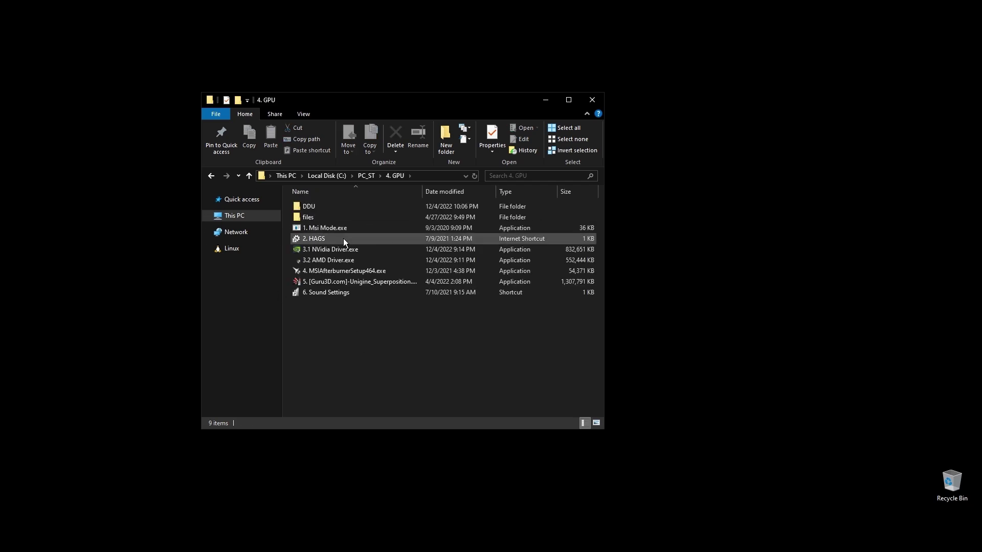
{"action": "double_click", "coordinate": [326, 206]}
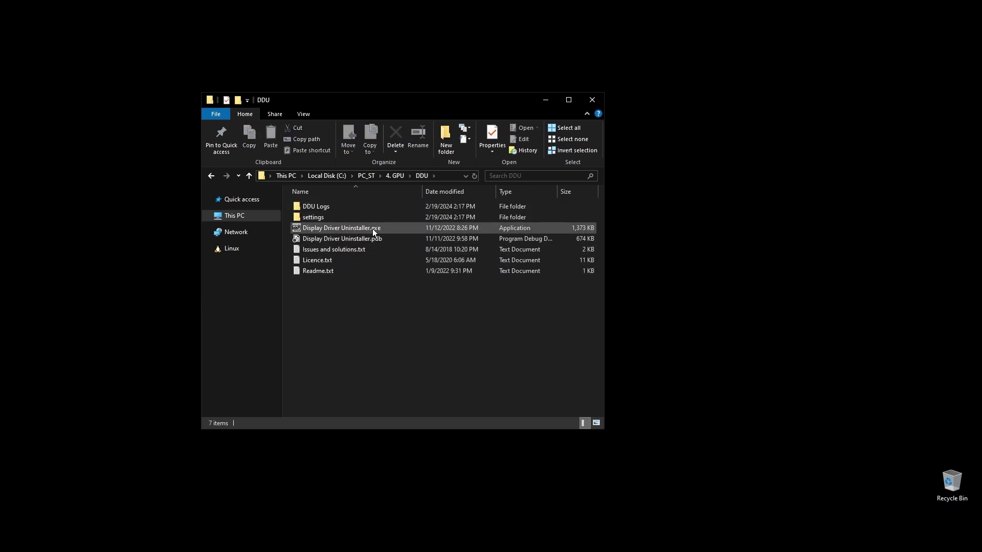
{"action": "right_click", "coordinate": [341, 228]}
{"action": "left_click", "coordinate": [391, 250]}
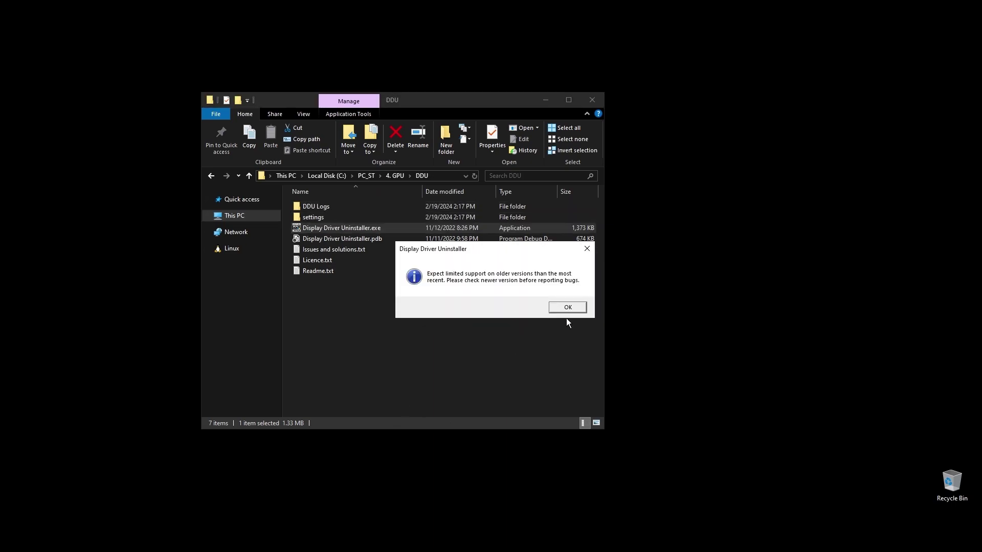
- Dismiss DDU's version, startup and Safe Mode notices, choose GPU as device type, then close DDU
{"action": "left_click", "coordinate": [567, 317]}
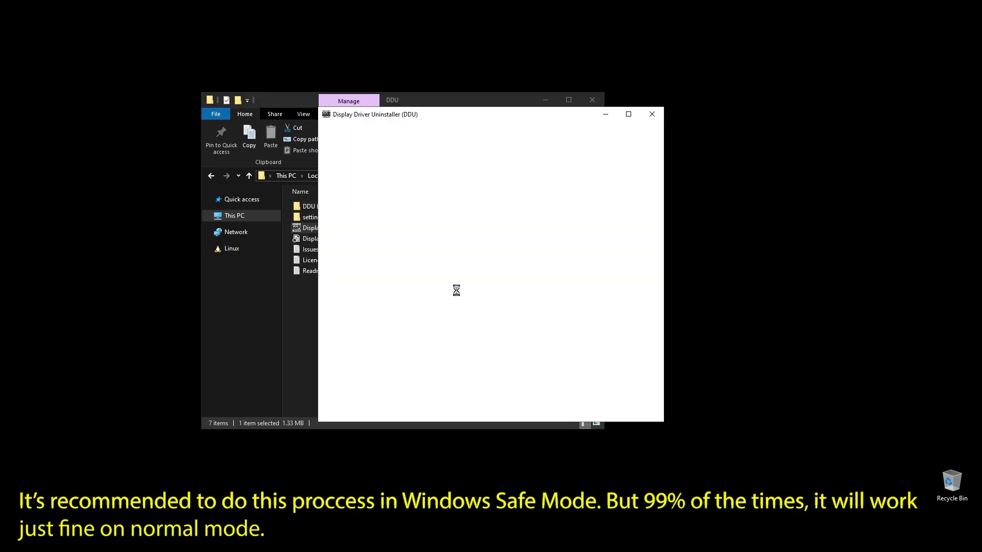
{"action": "left_click", "coordinate": [501, 305]}
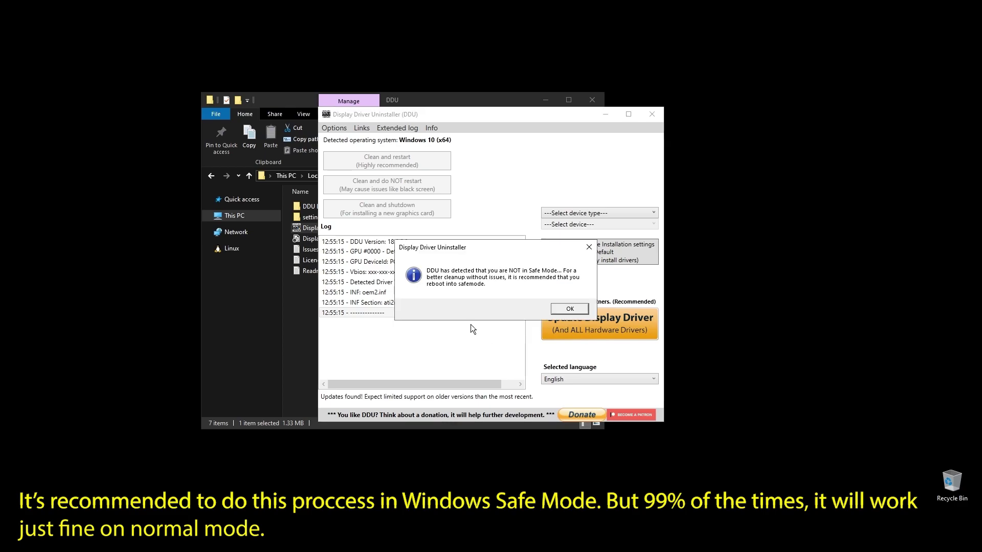
{"action": "left_click", "coordinate": [570, 309]}
{"action": "left_click", "coordinate": [572, 217]}
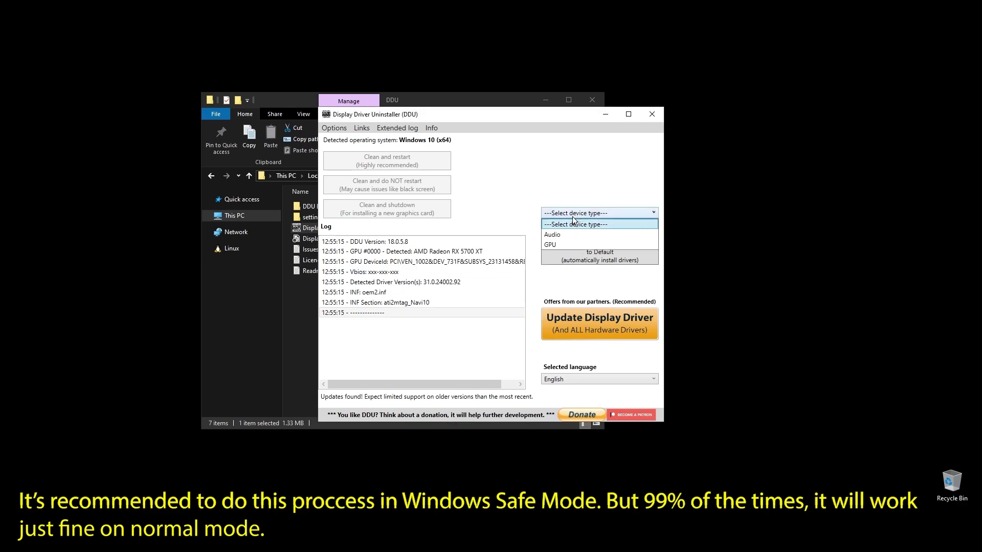
{"action": "left_click", "coordinate": [556, 245]}
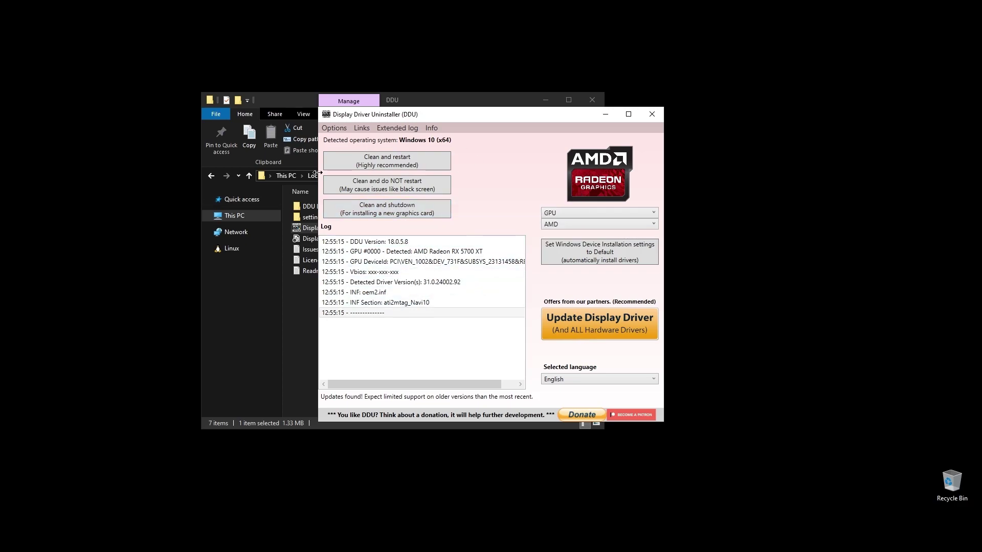
{"action": "left_click", "coordinate": [654, 114]}
- Launch the 3.1 NVidia Driver.exe installer from the 4. GPU folder
{"action": "key", "text": "BackSpace"}
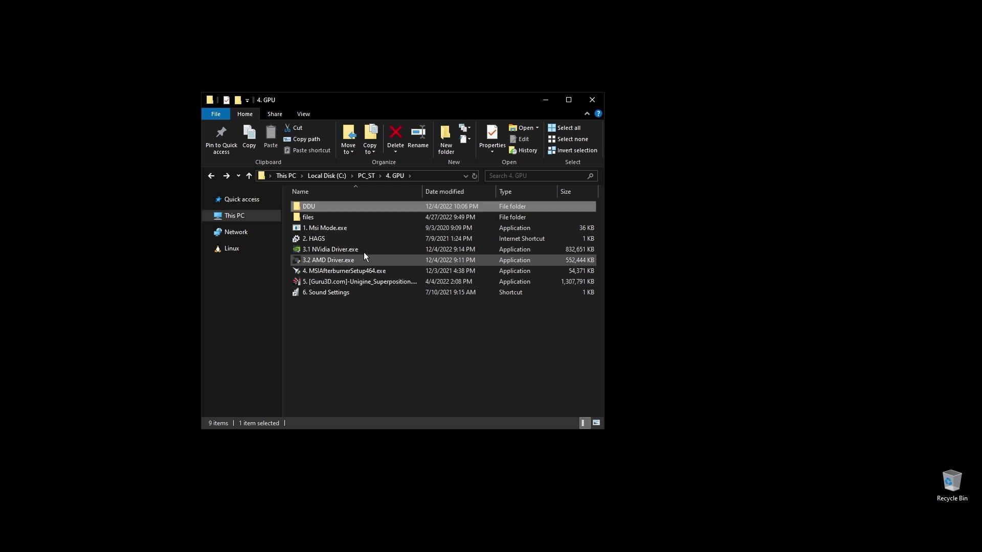
{"action": "left_click", "coordinate": [347, 332]}
{"action": "left_click", "coordinate": [343, 250]}
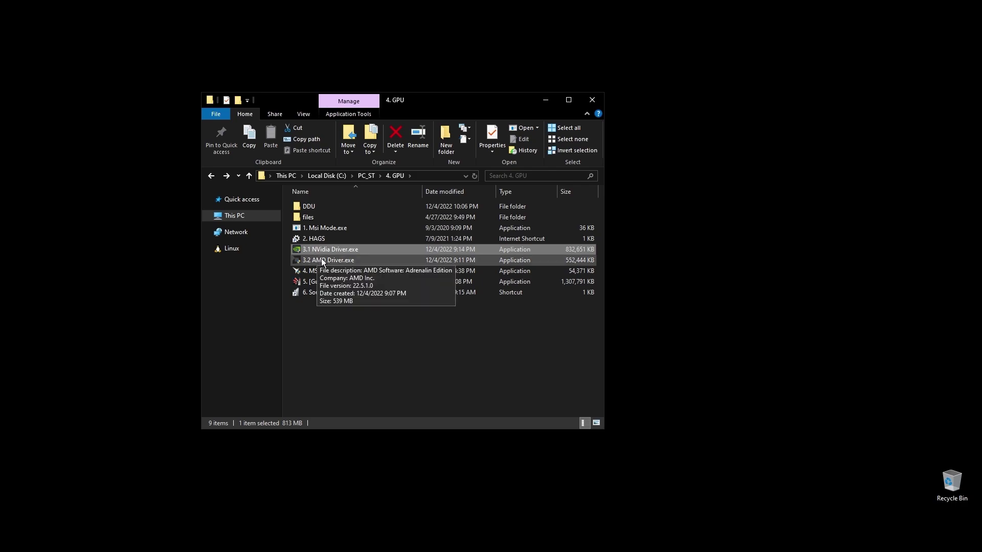
{"action": "key", "text": "Return"}
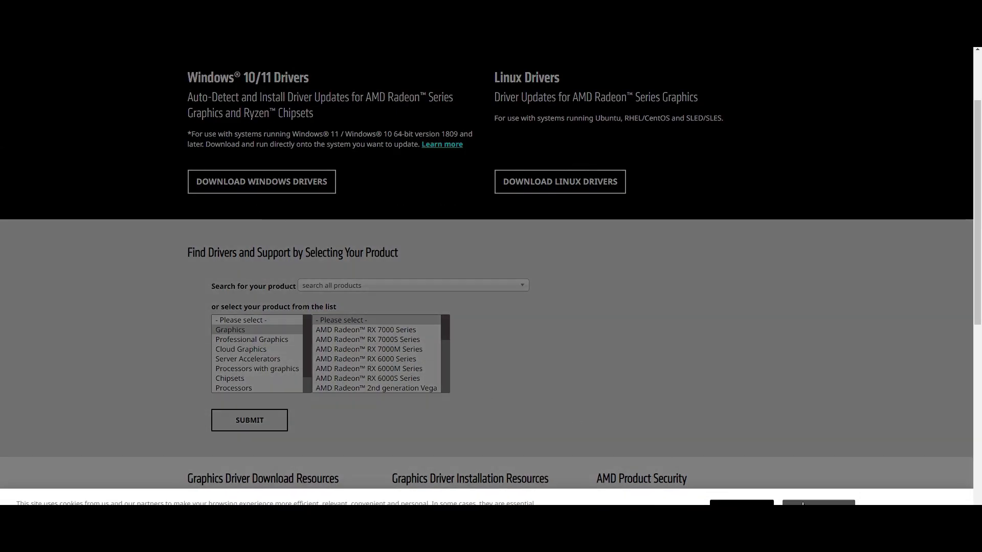
- Select the AMD RX 5700 Series > RX 5700 XT and open its Windows 11 driver section
{"action": "left_click", "coordinate": [376, 329]}
{"action": "left_click", "coordinate": [376, 339]}
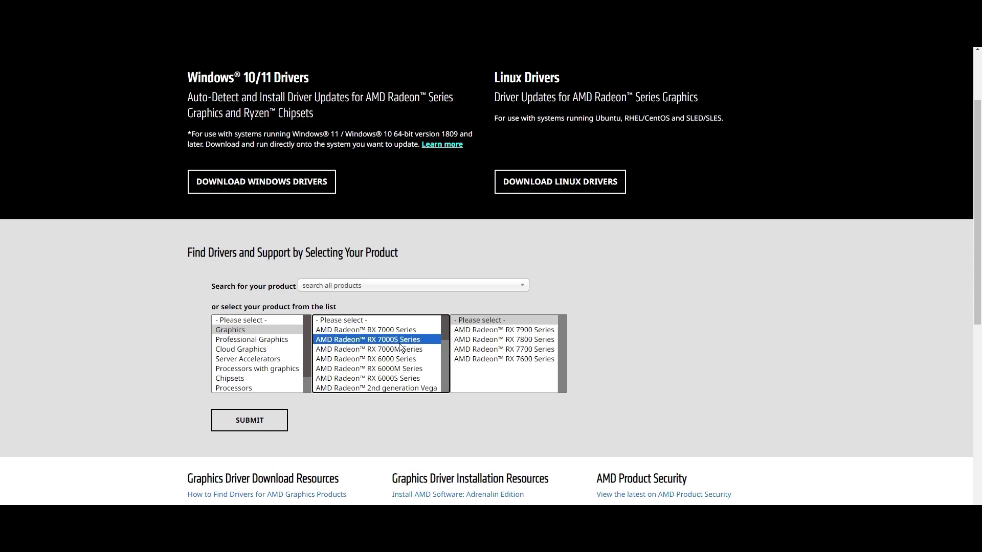
{"action": "scroll", "coordinate": [398, 351], "scroll_direction": "down", "scroll_amount": 3}
{"action": "left_click", "coordinate": [377, 347]}
{"action": "left_click", "coordinate": [504, 329]}
{"action": "left_click", "coordinate": [645, 338]}
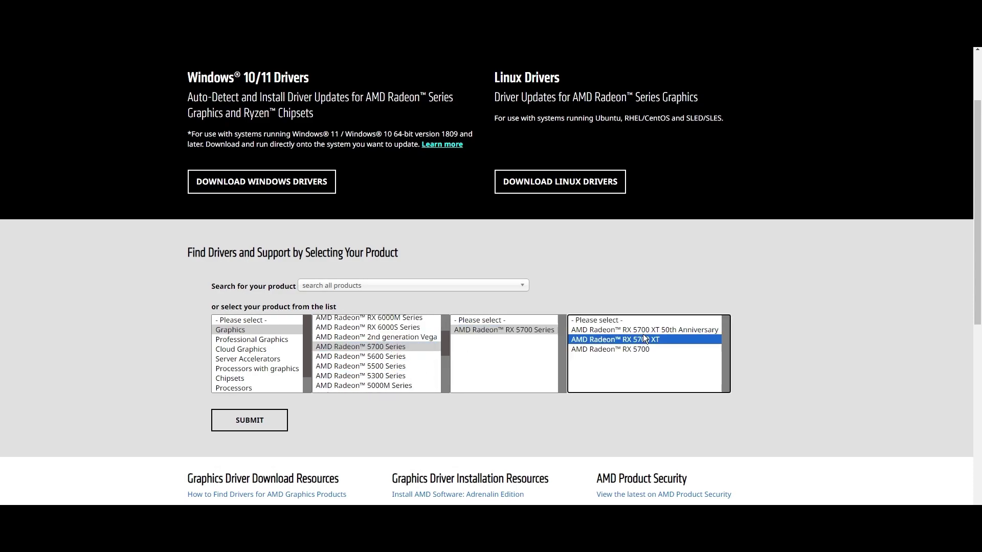
{"action": "left_click", "coordinate": [249, 421]}
{"action": "left_click", "coordinate": [161, 319]}
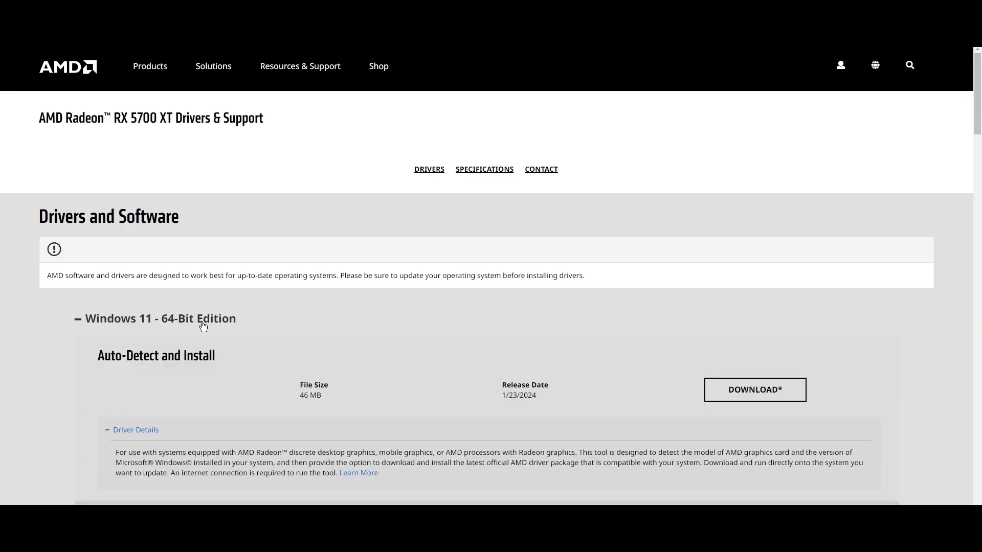
{"action": "scroll", "coordinate": [213, 426], "scroll_direction": "down", "scroll_amount": 3}
{"action": "scroll", "coordinate": [213, 427], "scroll_direction": "down", "scroll_amount": 1}
{"action": "left_click_drag", "start_coordinate": [98, 461], "coordinate": [152, 461]}
{"action": "scroll", "coordinate": [213, 427], "scroll_direction": "up", "scroll_amount": 3}
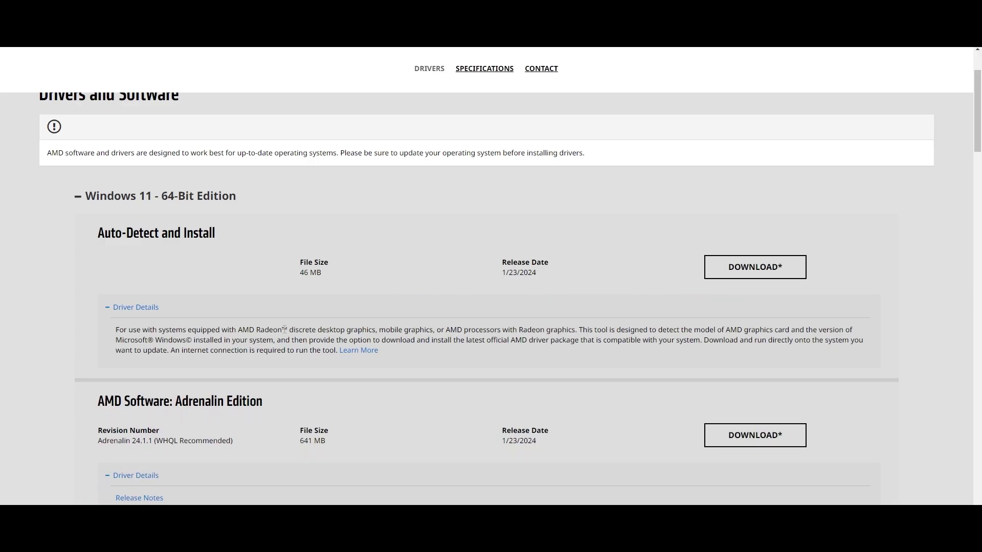
{"action": "scroll", "coordinate": [212, 427], "scroll_direction": "up", "scroll_amount": 2}
- Search nvidia drivers and find the GeForce RTX 40 Series Game Ready Driver download
{"action": "key", "text": "ctrl+l"}
{"action": "type", "text": "nvidia drivers"}
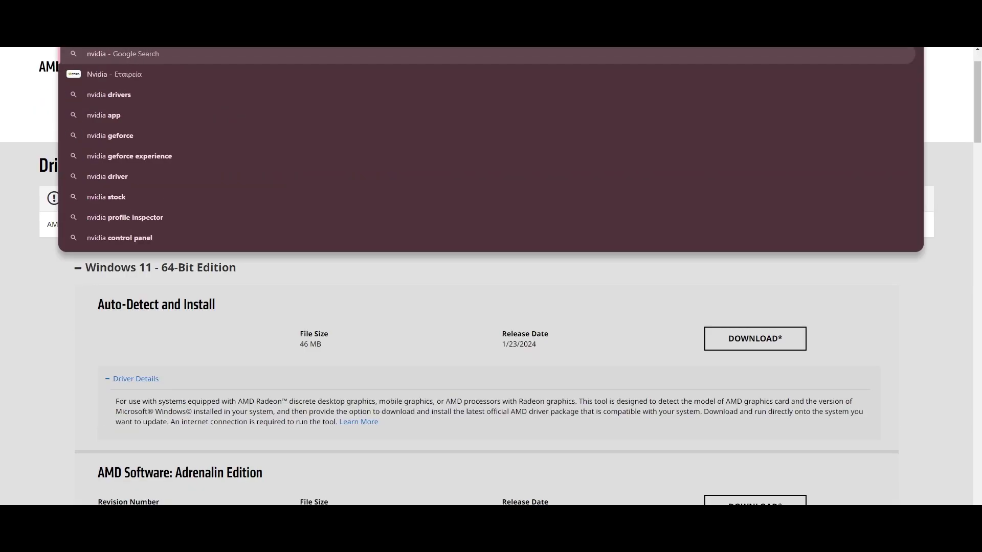
{"action": "key", "text": "Return"}
{"action": "left_click", "coordinate": [175, 173]}
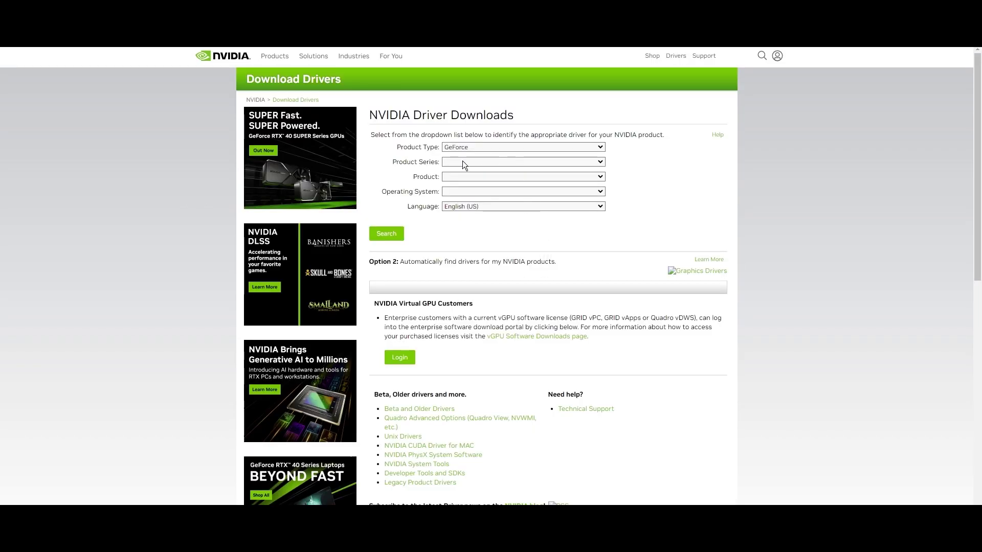
{"action": "left_click", "coordinate": [523, 162]}
{"action": "left_click", "coordinate": [491, 166]}
{"action": "left_click", "coordinate": [523, 177]}
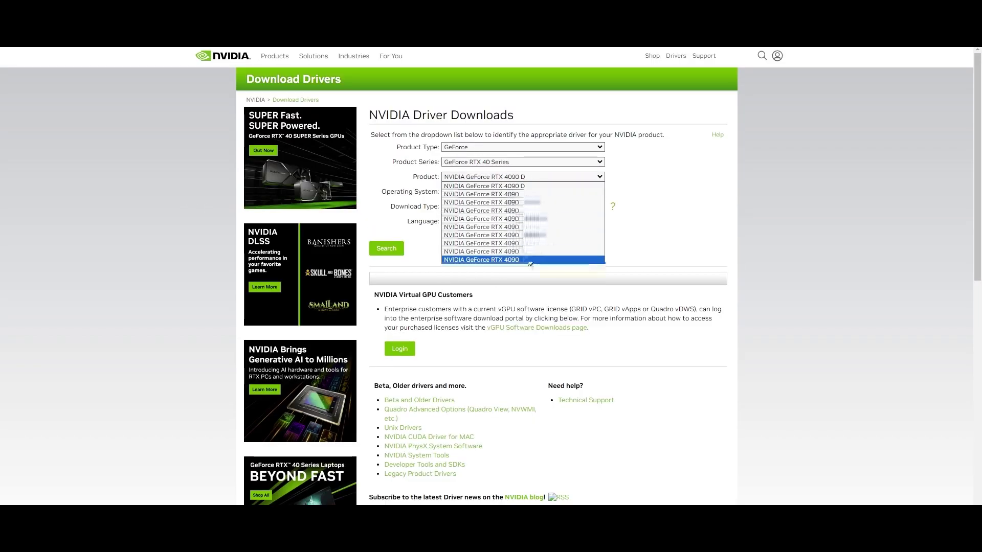
{"action": "left_click", "coordinate": [492, 224]}
{"action": "left_click", "coordinate": [387, 249]}
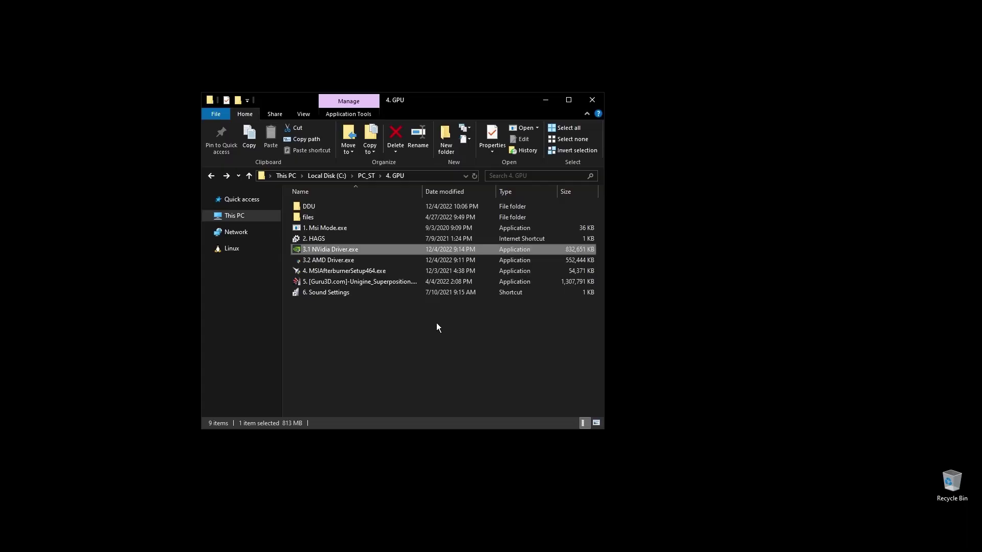
{"action": "left_click", "coordinate": [692, 339]}
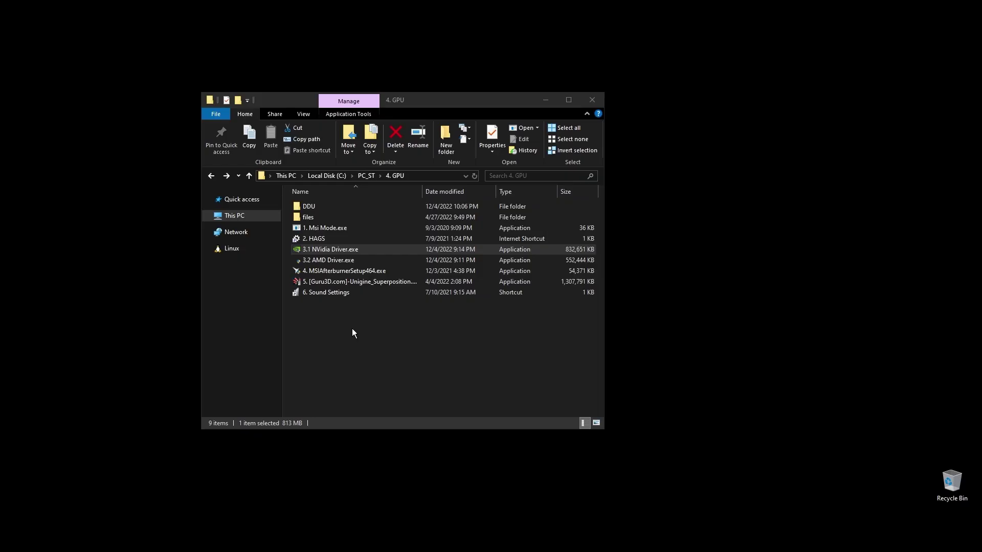
- Open Graphics settings from the 2. HAGS shortcut to check hardware-accelerated GPU scheduling
{"action": "double_click", "coordinate": [314, 239]}
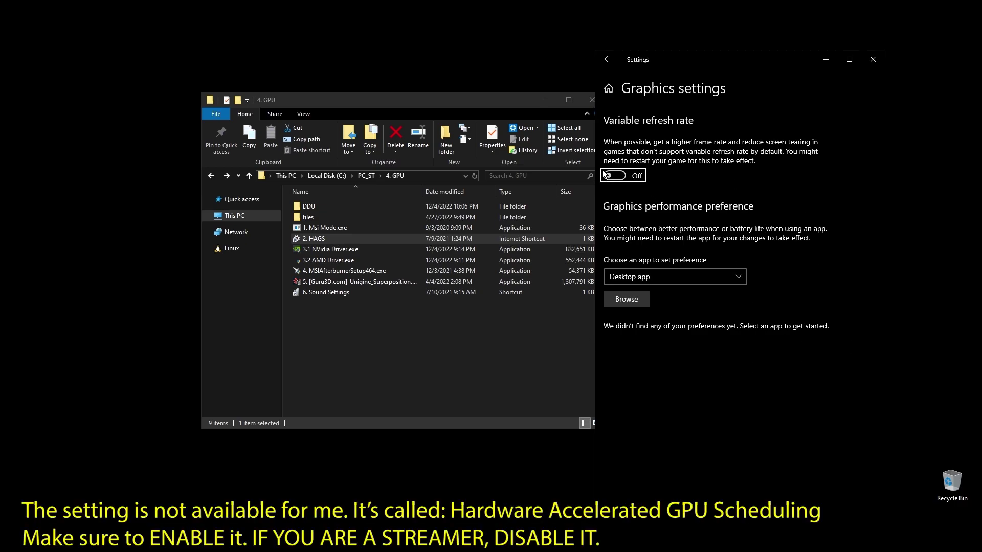
{"action": "left_click", "coordinate": [873, 60]}
- Set the monitor playback device's default format to 24 bit, 48000 Hz (Studio Quality)
{"action": "double_click", "coordinate": [327, 293]}
{"action": "right_click", "coordinate": [191, 170]}
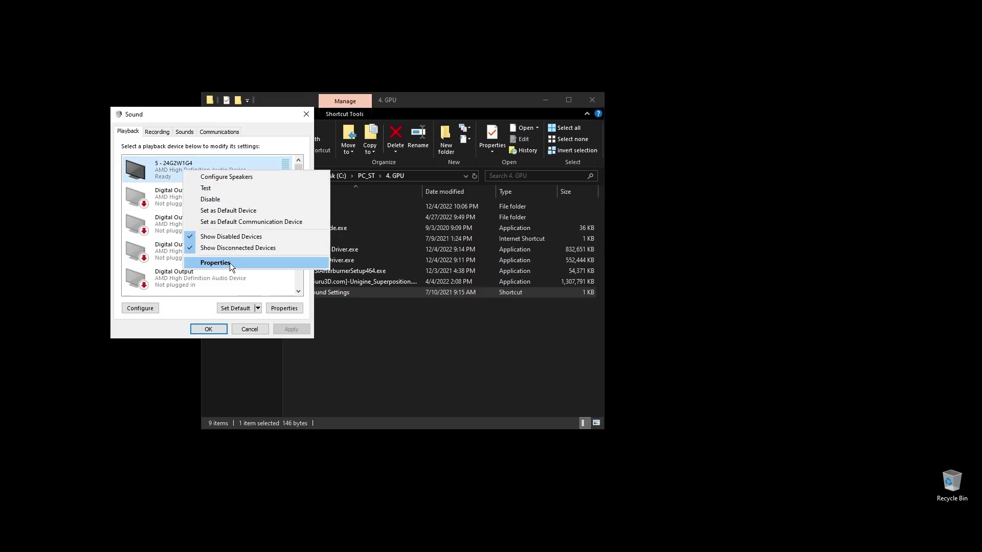
{"action": "left_click", "coordinate": [229, 264]}
{"action": "left_click", "coordinate": [230, 178]}
{"action": "left_click", "coordinate": [209, 227]}
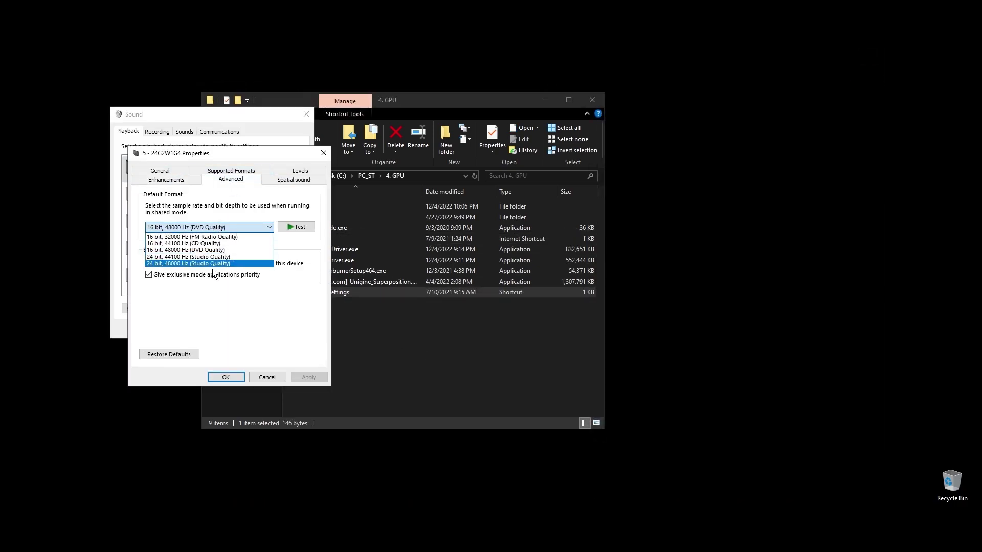
{"action": "left_click", "coordinate": [214, 263]}
{"action": "left_click", "coordinate": [309, 377]}
{"action": "left_click", "coordinate": [226, 377]}
{"action": "scroll", "coordinate": [212, 222], "scroll_direction": "up", "scroll_amount": 1}
- Check the Speakers device's enhancements and set its default format to 48000 Hz
{"action": "right_click", "coordinate": [230, 195]}
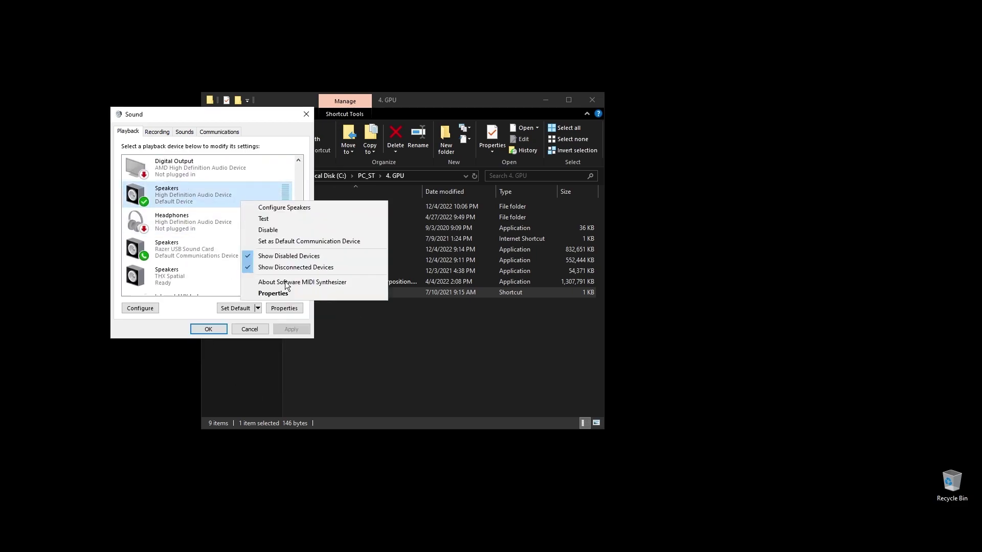
{"action": "left_click", "coordinate": [276, 293]}
{"action": "left_click", "coordinate": [199, 171]}
{"action": "left_click", "coordinate": [235, 170]}
{"action": "left_click", "coordinate": [209, 219]}
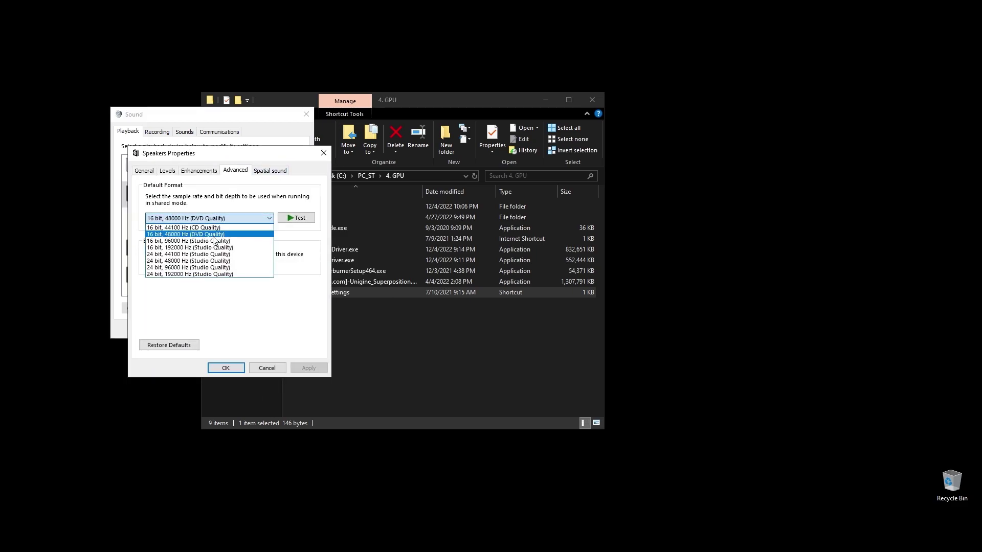
{"action": "left_click", "coordinate": [213, 261]}
{"action": "left_click", "coordinate": [309, 368]}
{"action": "left_click", "coordinate": [226, 368]}
- Set the Razer USB speakers' default format to 48000 Hz
{"action": "right_click", "coordinate": [201, 248]}
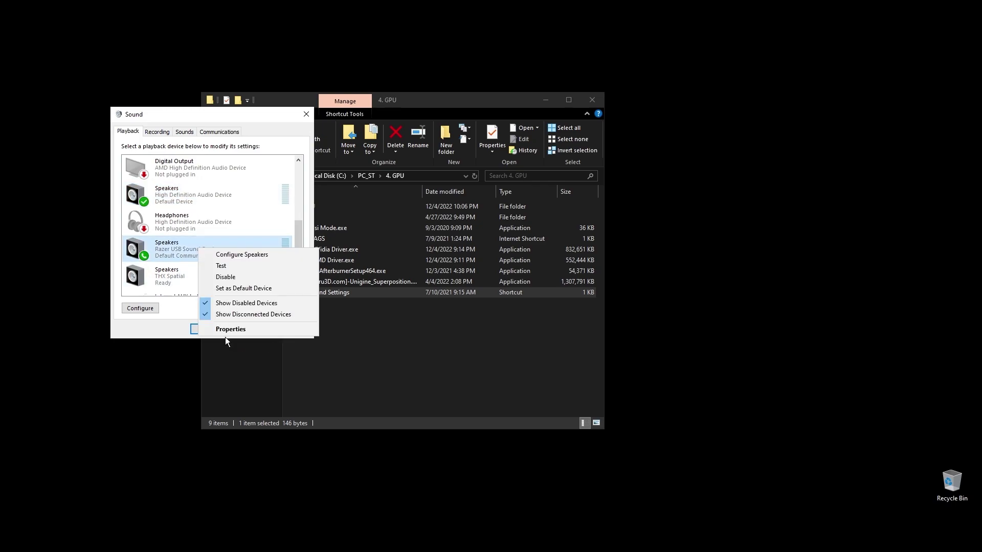
{"action": "left_click", "coordinate": [229, 329]}
{"action": "left_click", "coordinate": [235, 170]}
{"action": "left_click", "coordinate": [209, 218]}
{"action": "left_click", "coordinate": [309, 368]}
{"action": "left_click", "coordinate": [225, 368]}
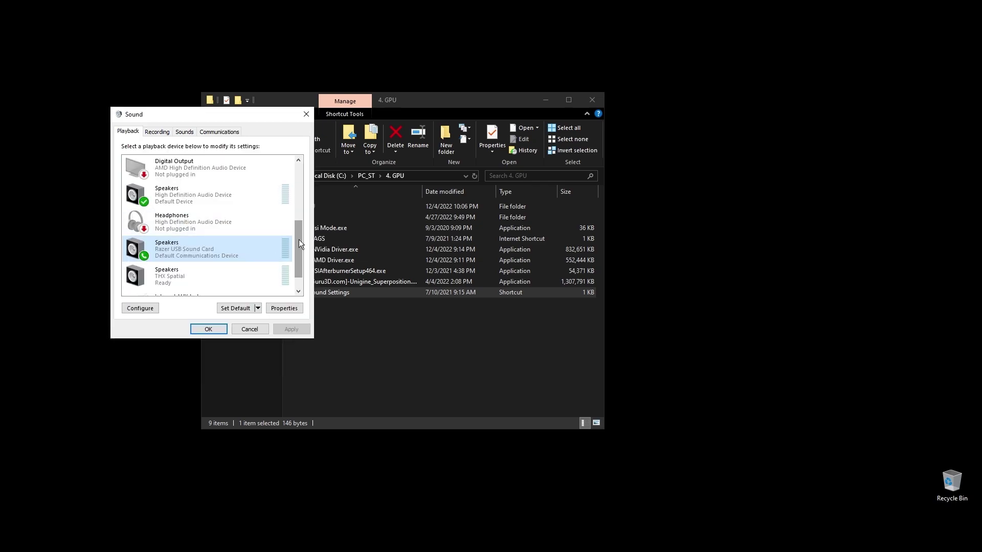
{"action": "scroll", "coordinate": [298, 240], "scroll_direction": "down", "scroll_amount": 1}
- Set the THX Spatial speakers' default format to 48000 Hz (DVD Quality)
{"action": "right_click", "coordinate": [202, 249]}
{"action": "left_click", "coordinate": [199, 338]}
{"action": "left_click", "coordinate": [193, 171]}
{"action": "left_click", "coordinate": [209, 218]}
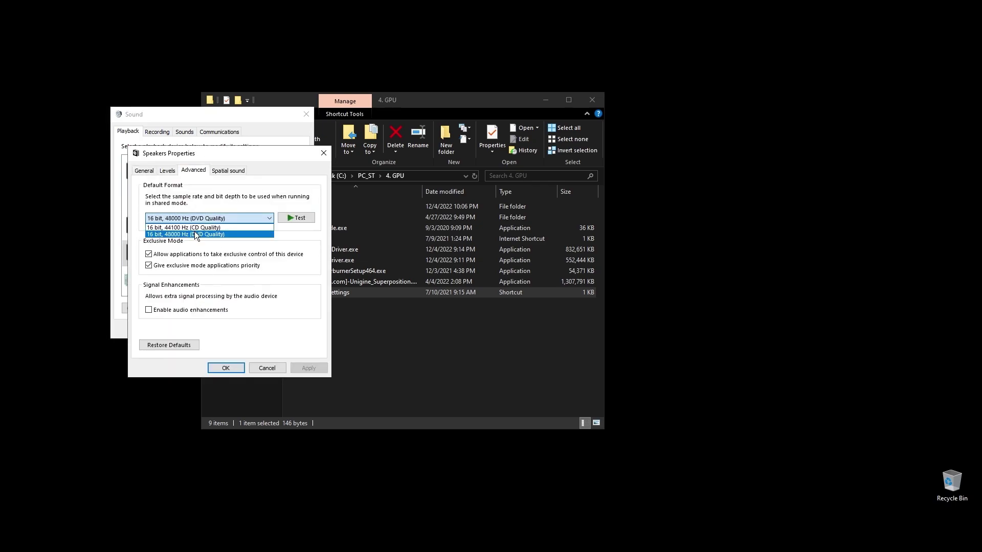
{"action": "left_click", "coordinate": [196, 235]}
{"action": "left_click", "coordinate": [309, 369]}
{"action": "left_click", "coordinate": [226, 368]}
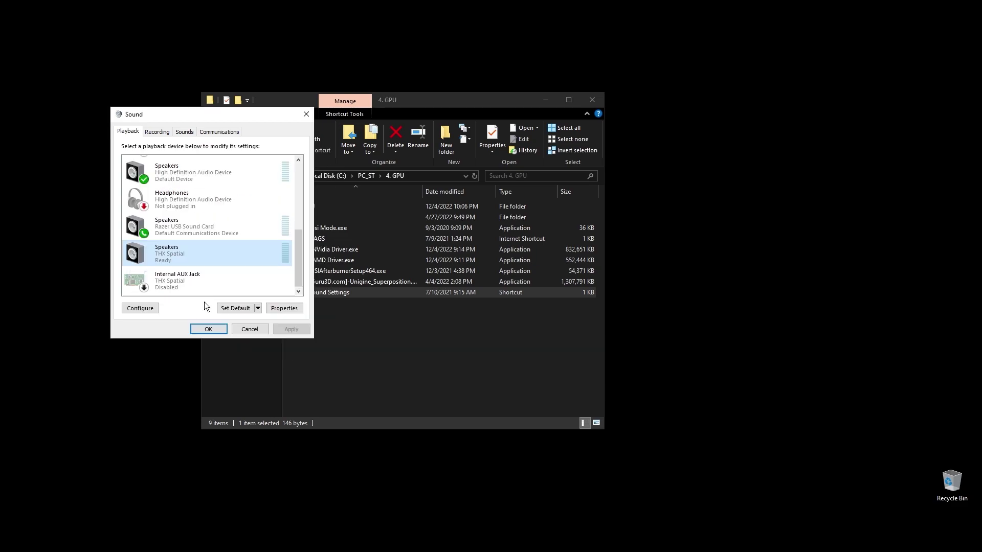
- Close sound settings and select the BaseBoard Product entry (B450 TOMAHAWK MAX) in System Information
{"action": "left_click", "coordinate": [208, 329]}
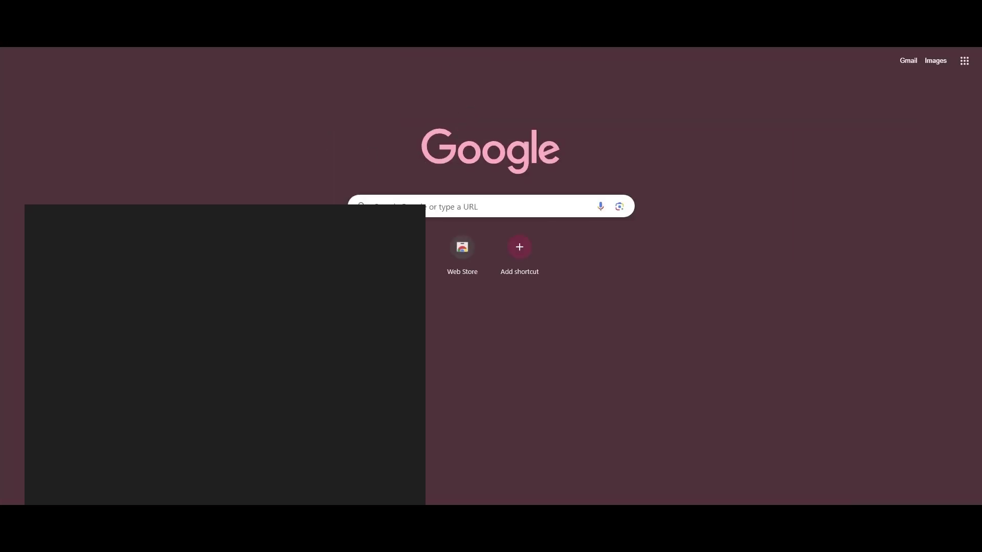
{"action": "type", "text": "system information"}
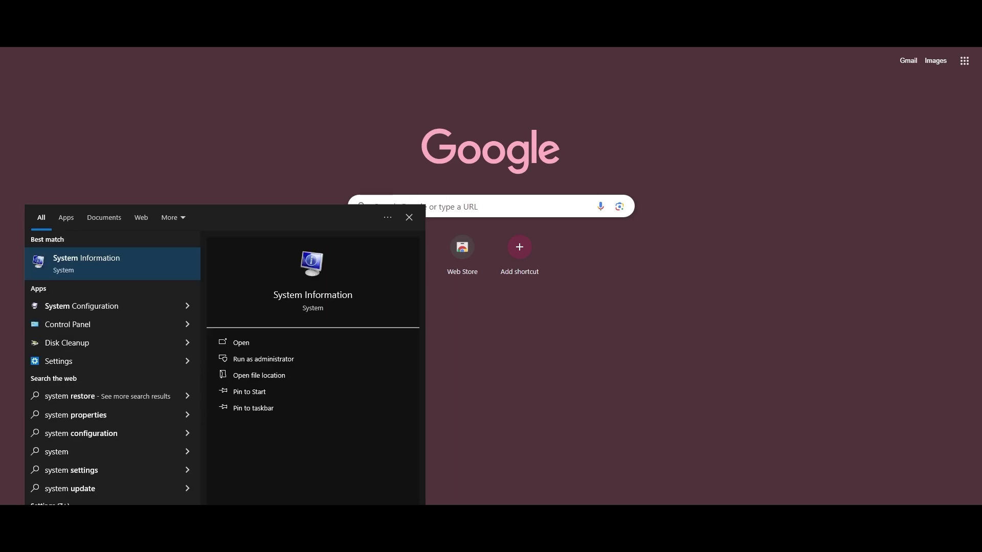
{"action": "key", "text": "Return"}
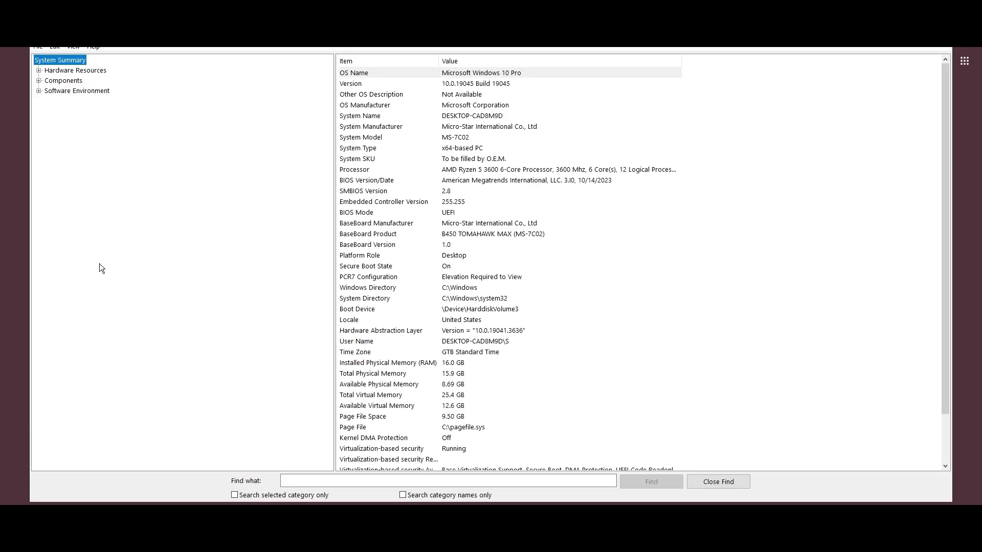
{"action": "left_click", "coordinate": [407, 234]}
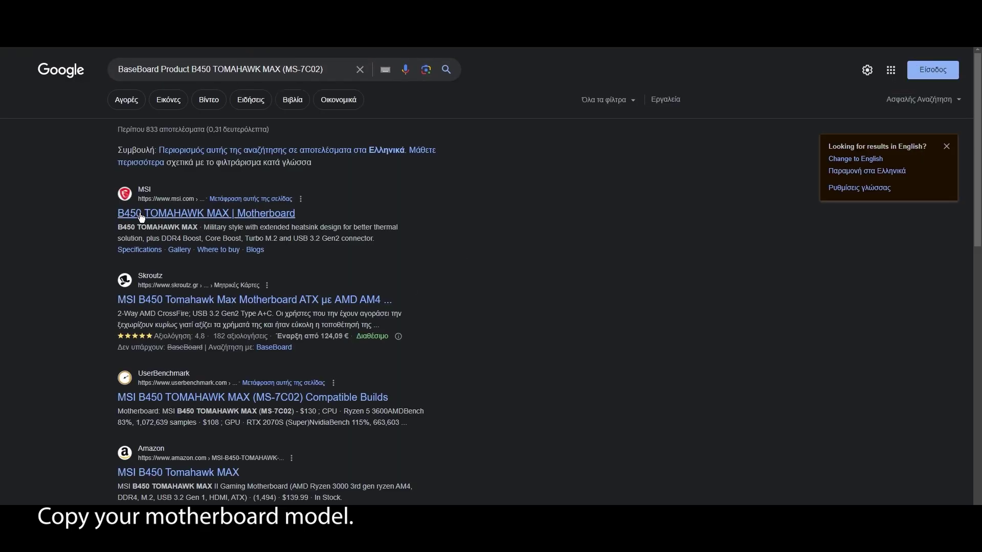
- Open the MSI B450 TOMAHAWK MAX support page and download BIOS version 7C02v3I
{"action": "left_click", "coordinate": [141, 216]}
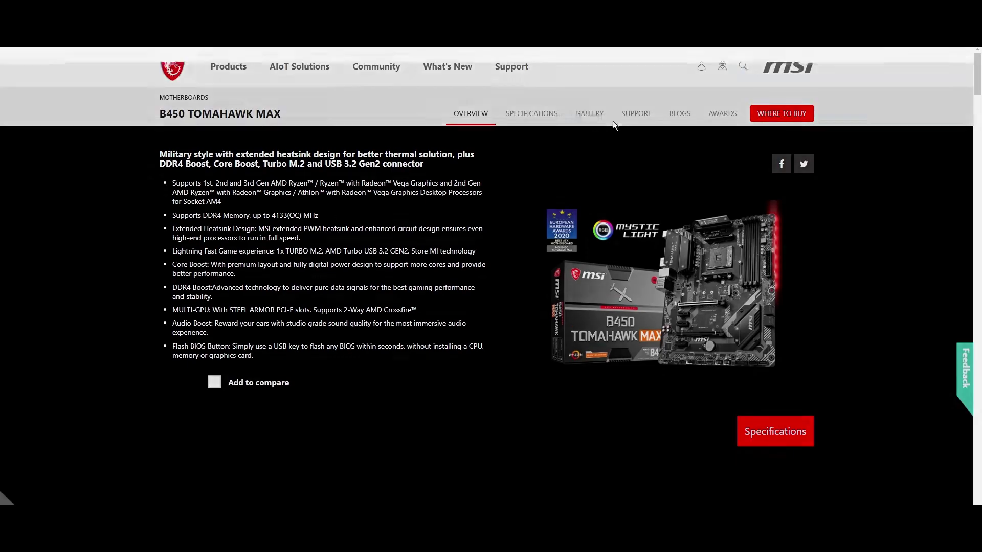
{"action": "left_click", "coordinate": [832, 74]}
{"action": "left_click", "coordinate": [636, 114]}
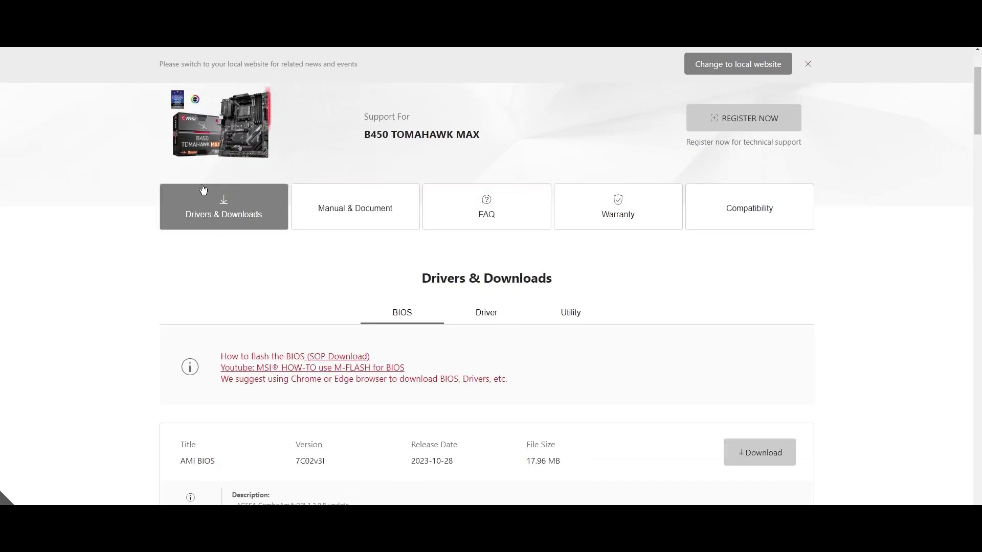
{"action": "scroll", "coordinate": [292, 231], "scroll_direction": "down", "scroll_amount": 2}
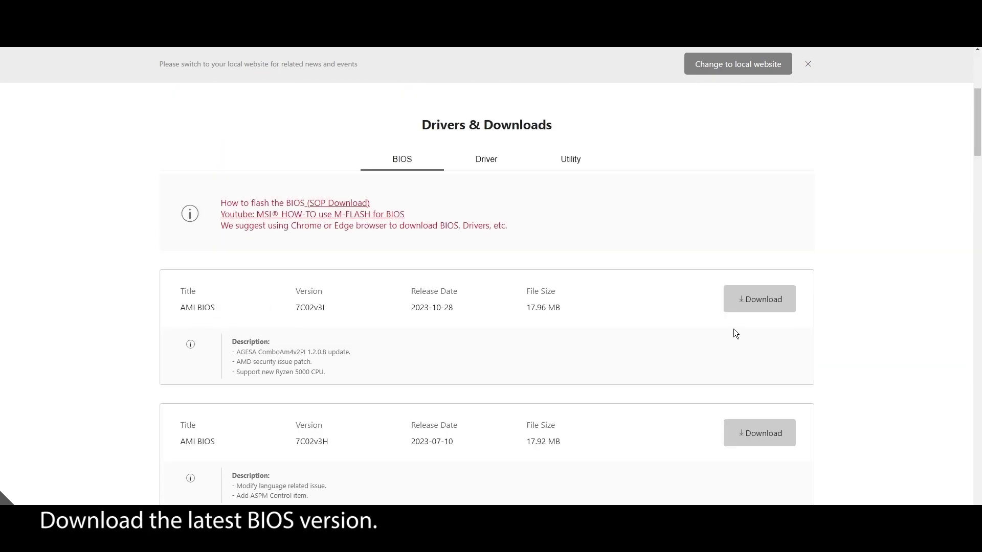
{"action": "left_click", "coordinate": [745, 302]}
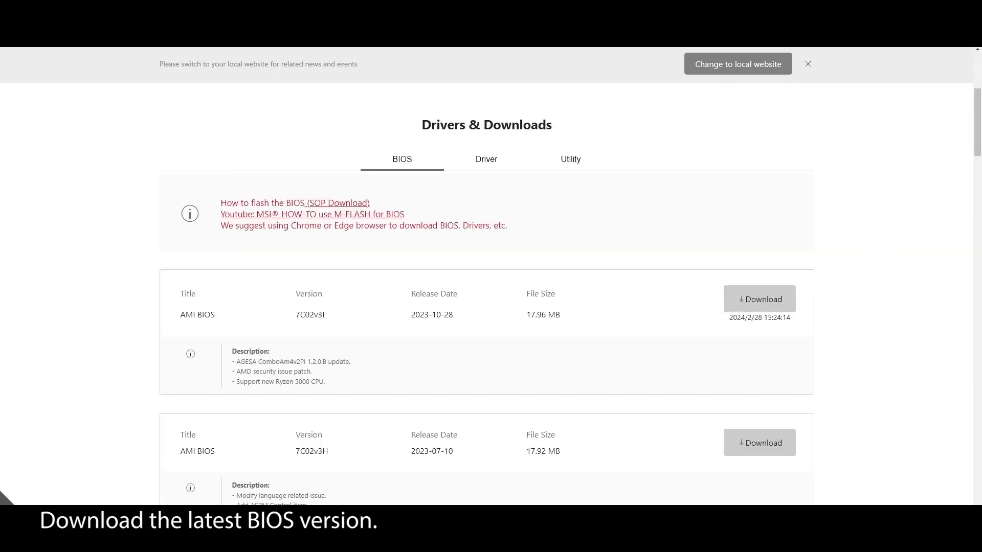
- Shrink drive C: by 1024 MB in Disk Management
{"action": "key", "text": "super"}
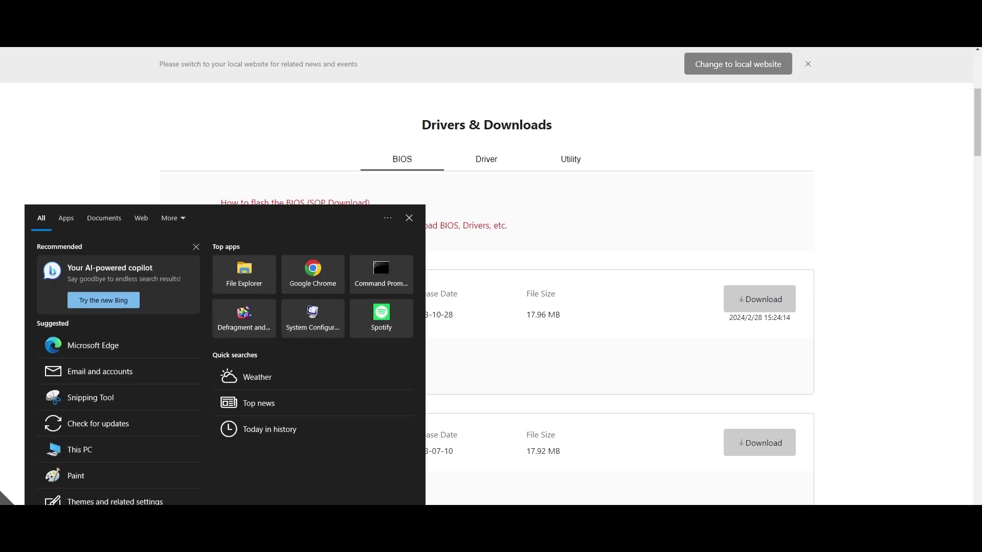
{"action": "type", "text": "disk mana"}
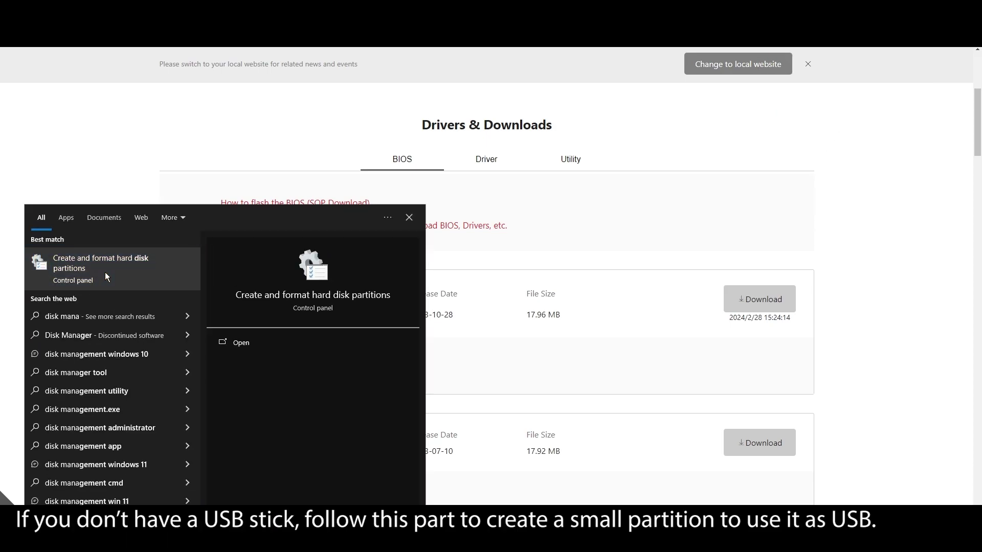
{"action": "left_click", "coordinate": [105, 273]}
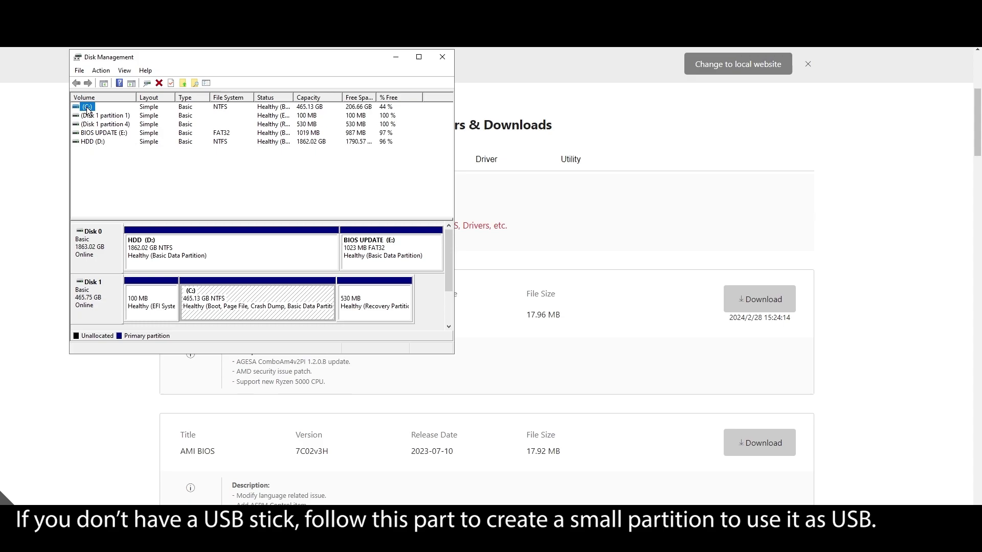
{"action": "right_click", "coordinate": [87, 107]}
{"action": "left_click", "coordinate": [149, 187]}
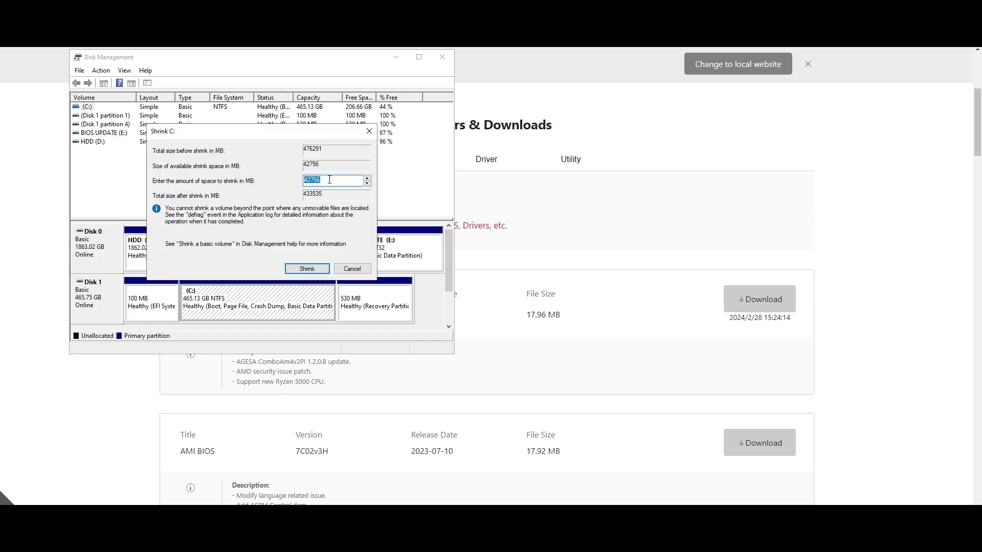
{"action": "type", "text": "1024"}
{"action": "left_click", "coordinate": [308, 269]}
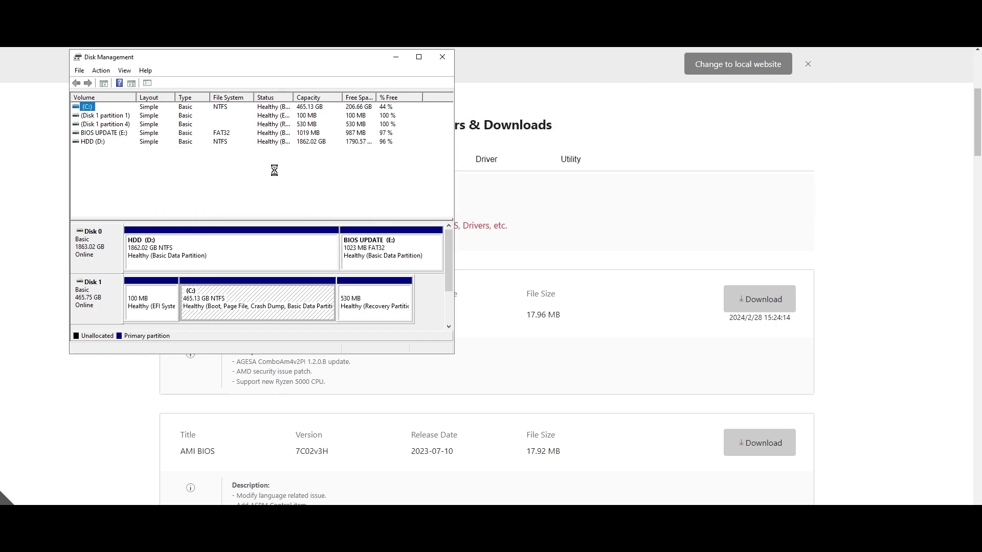
- Create a FAT32 simple volume labelled BIOS UPDATE on the 1 GB unallocated space
{"action": "left_click_drag", "start_coordinate": [453, 201], "coordinate": [636, 201]}
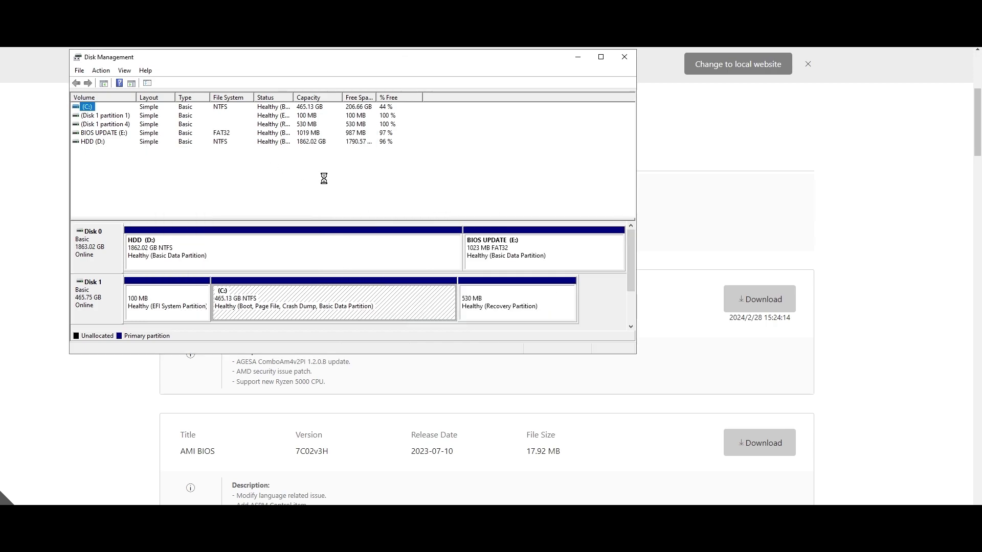
{"action": "left_click", "coordinate": [429, 299]}
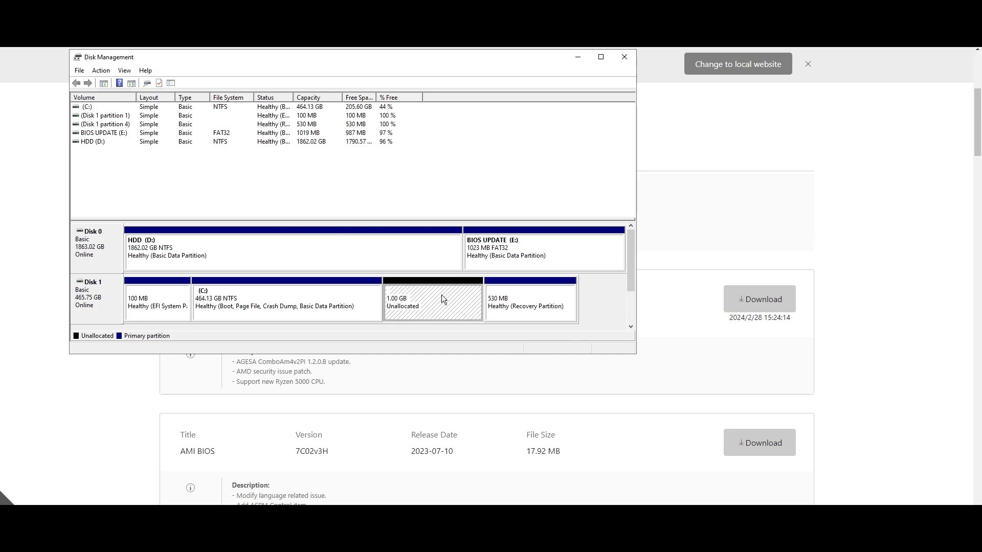
{"action": "right_click", "coordinate": [441, 295]}
{"action": "left_click", "coordinate": [479, 305]}
{"action": "left_click", "coordinate": [269, 290]}
{"action": "left_click", "coordinate": [268, 290]}
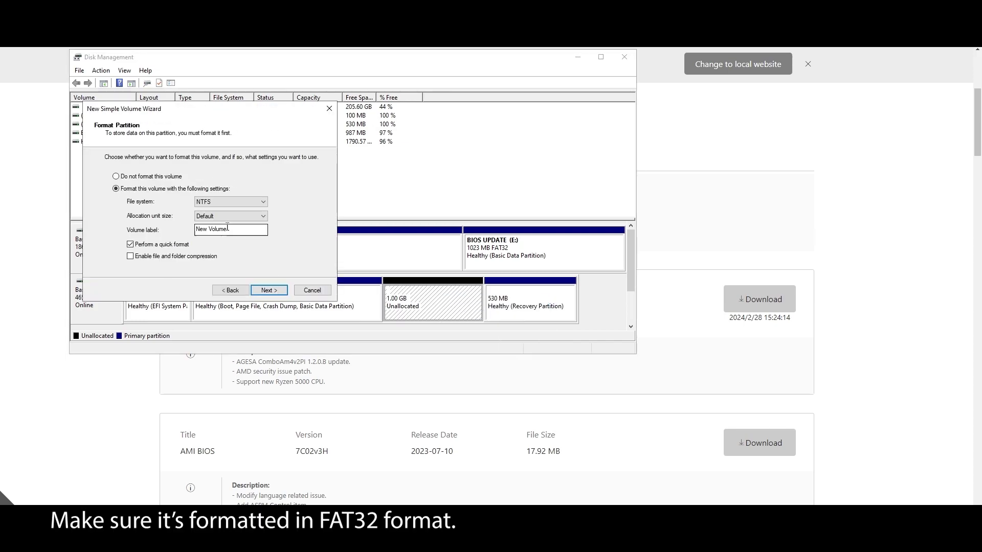
{"action": "left_click", "coordinate": [230, 202]}
{"action": "left_click", "coordinate": [207, 222]}
{"action": "key", "text": "Tab"}
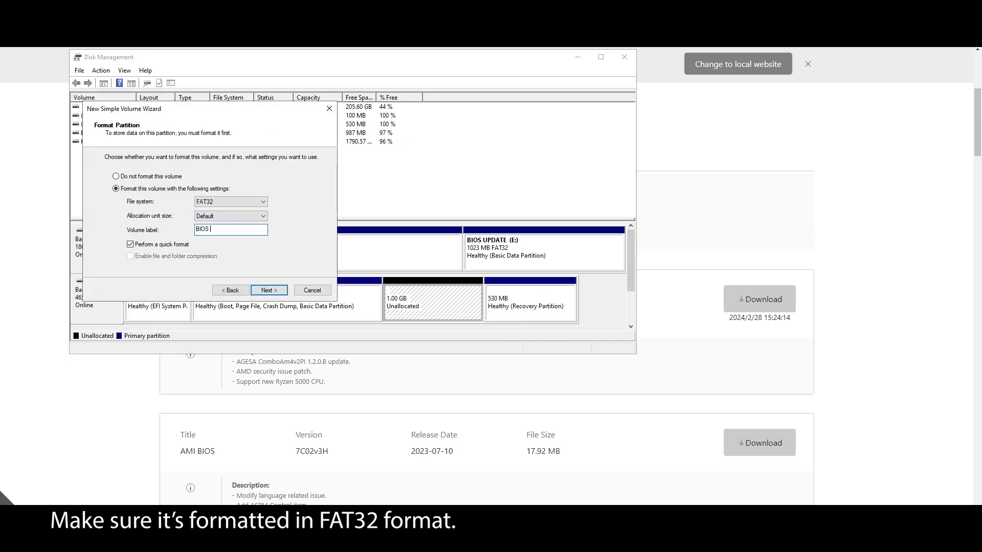
{"action": "type", "text": "Update"}
{"action": "left_click", "coordinate": [268, 290]}
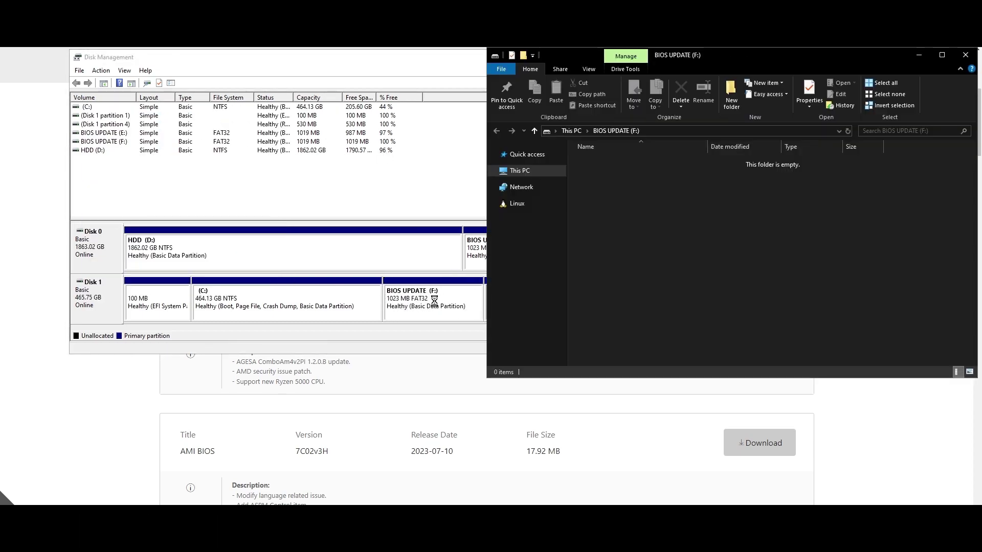
{"action": "left_click_drag", "start_coordinate": [729, 55], "coordinate": [384, 77]}
{"action": "key", "text": "alt+Tab"}
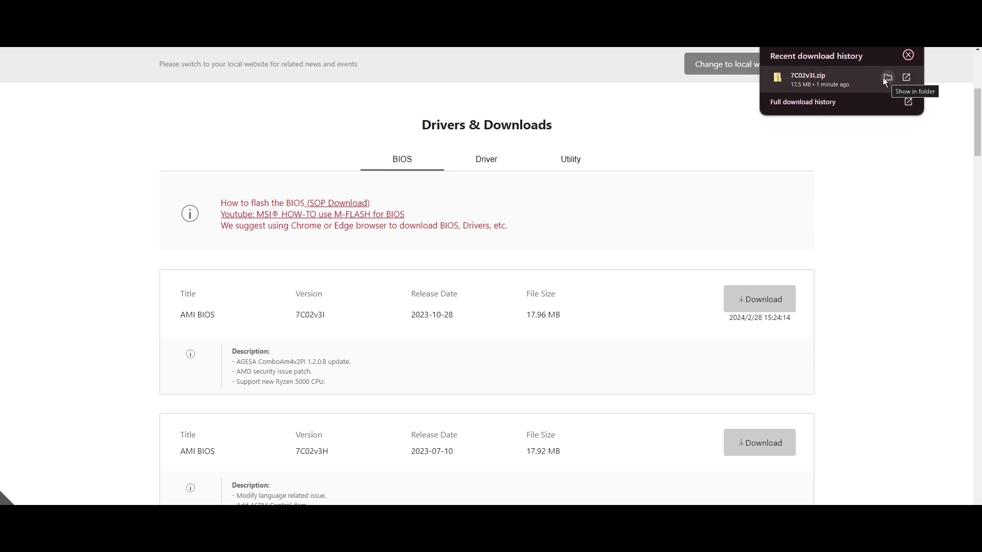